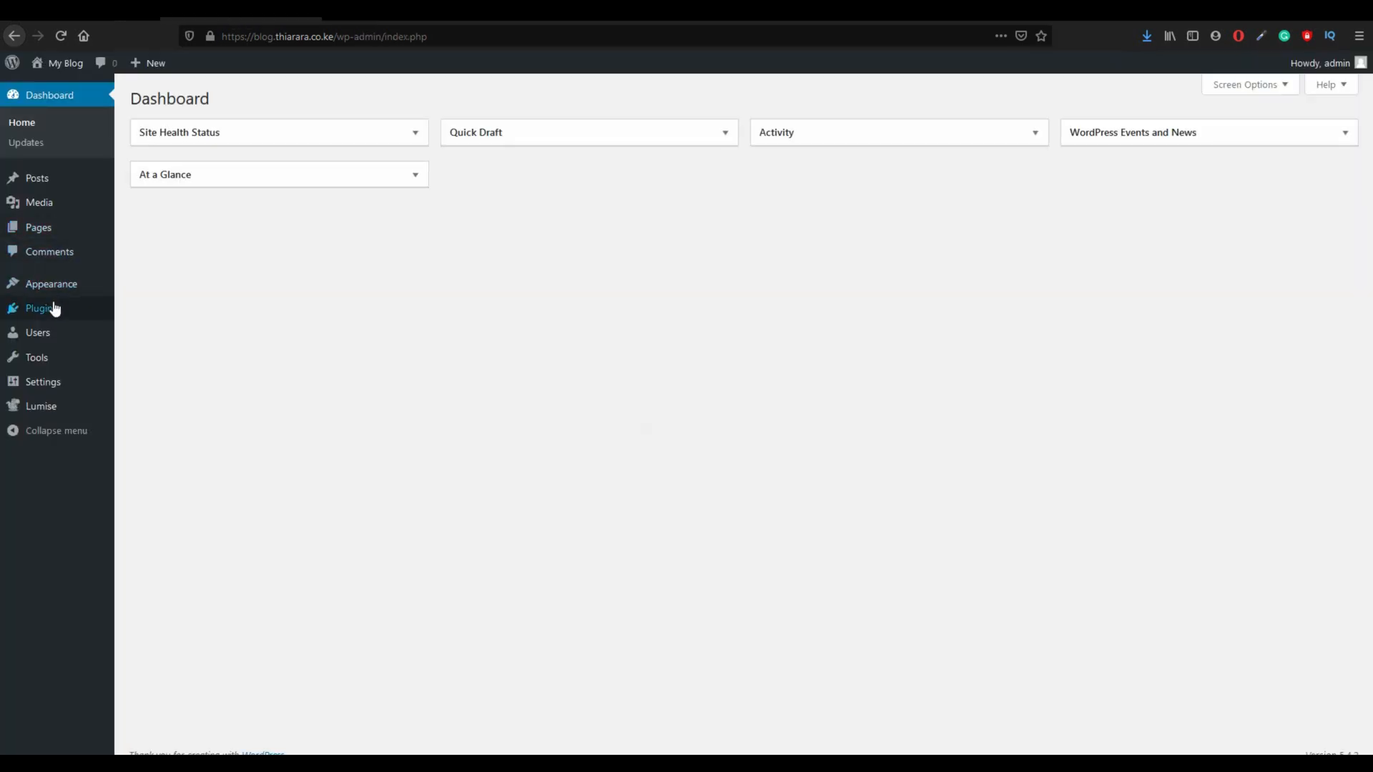
Step: Search the add-new plugin directory for "white label cms"
mouse_move(46, 312)
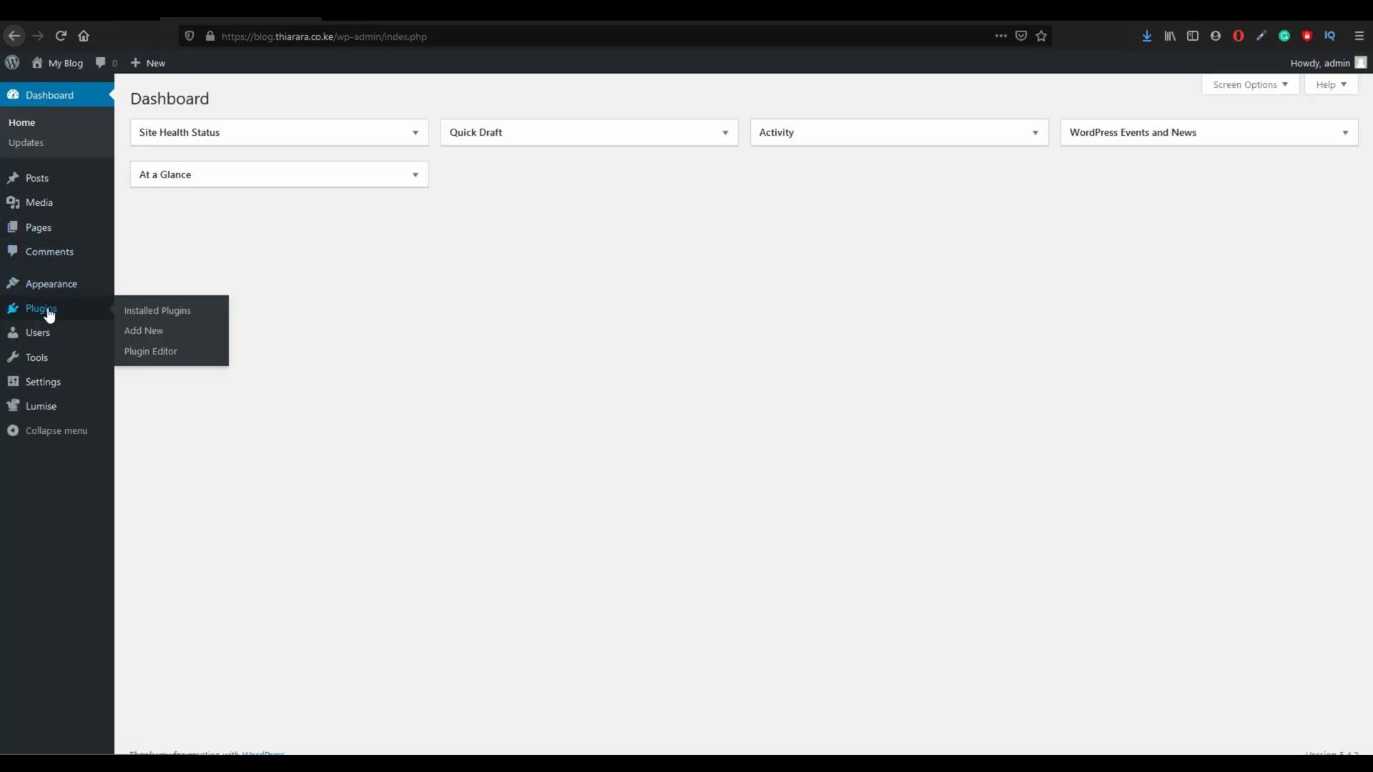
click(150, 340)
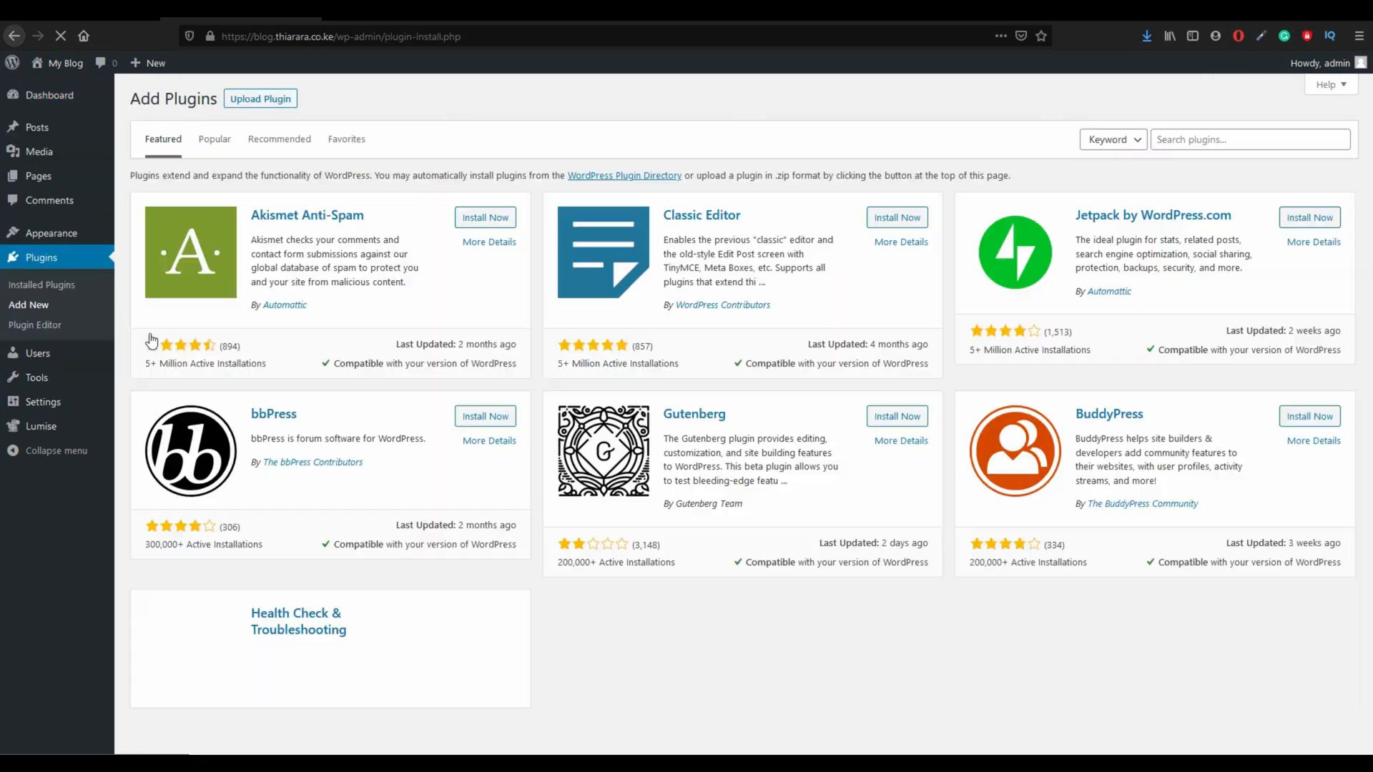
click(1187, 139)
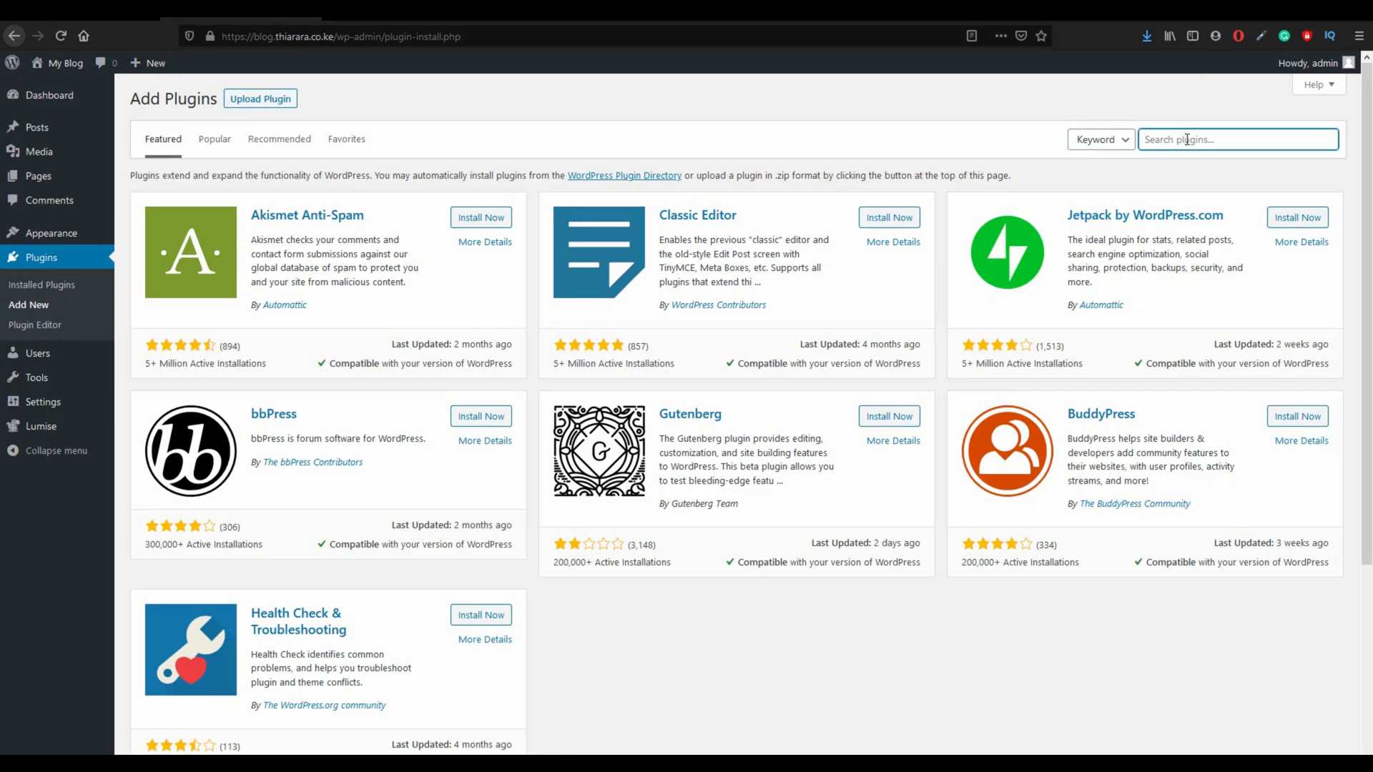
text(white label cms)
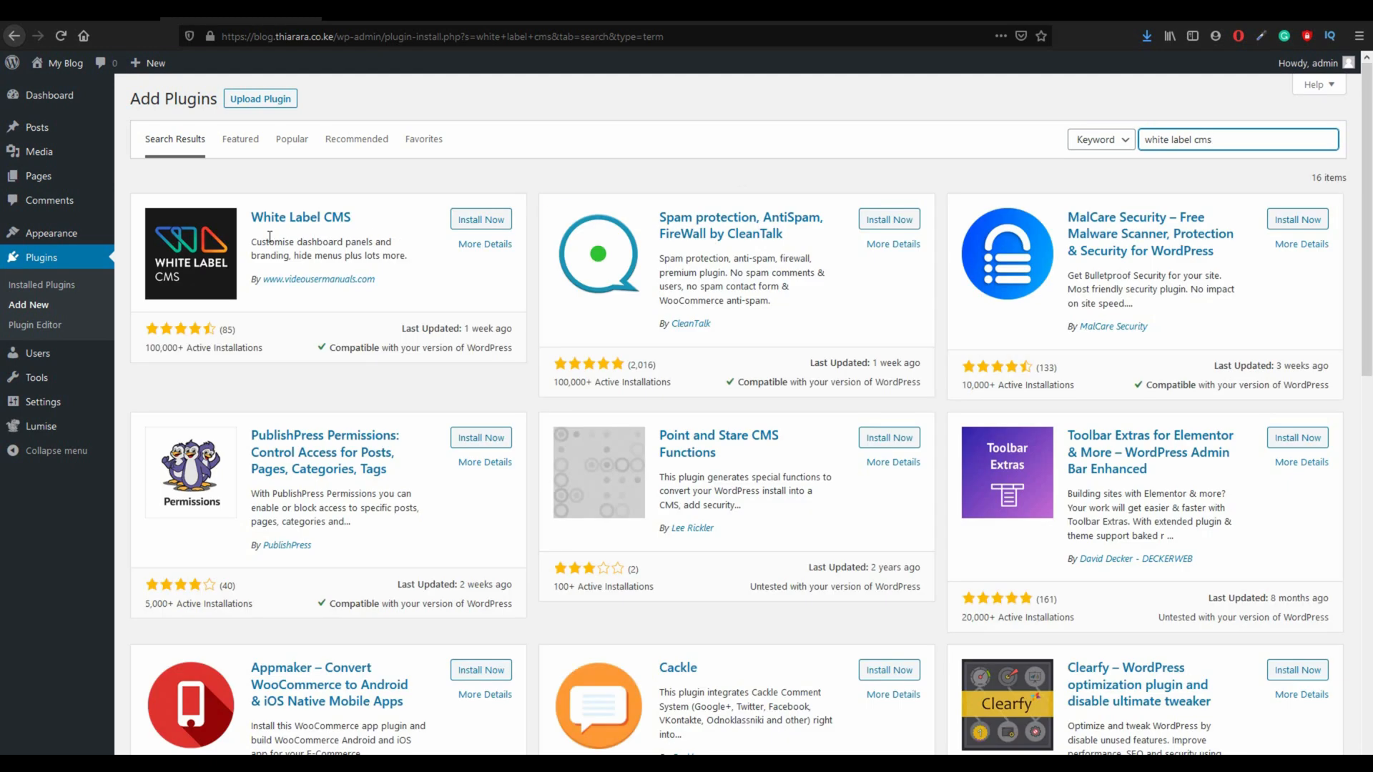
Step: Install and activate the White Label CMS plugin from the search results
drag(243, 227, 354, 239)
click(401, 225)
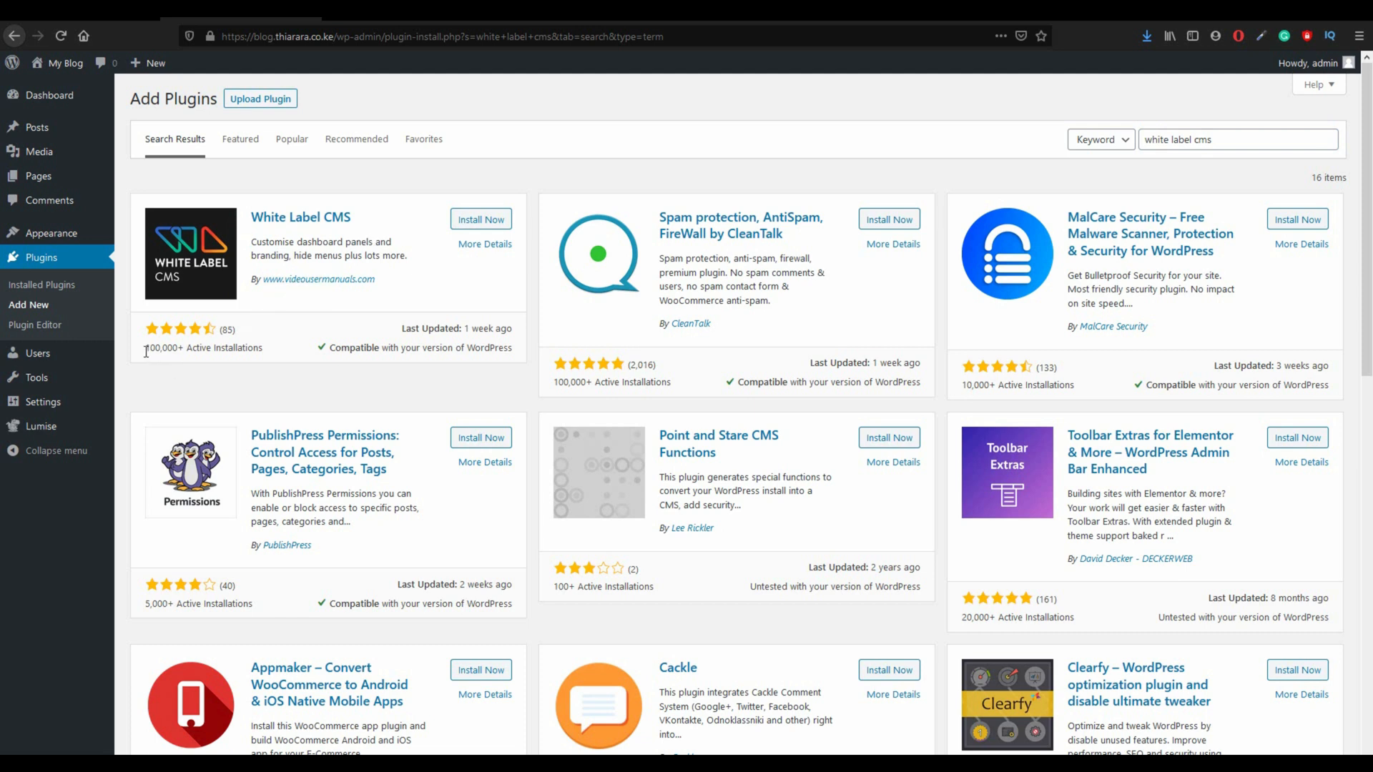
click(476, 224)
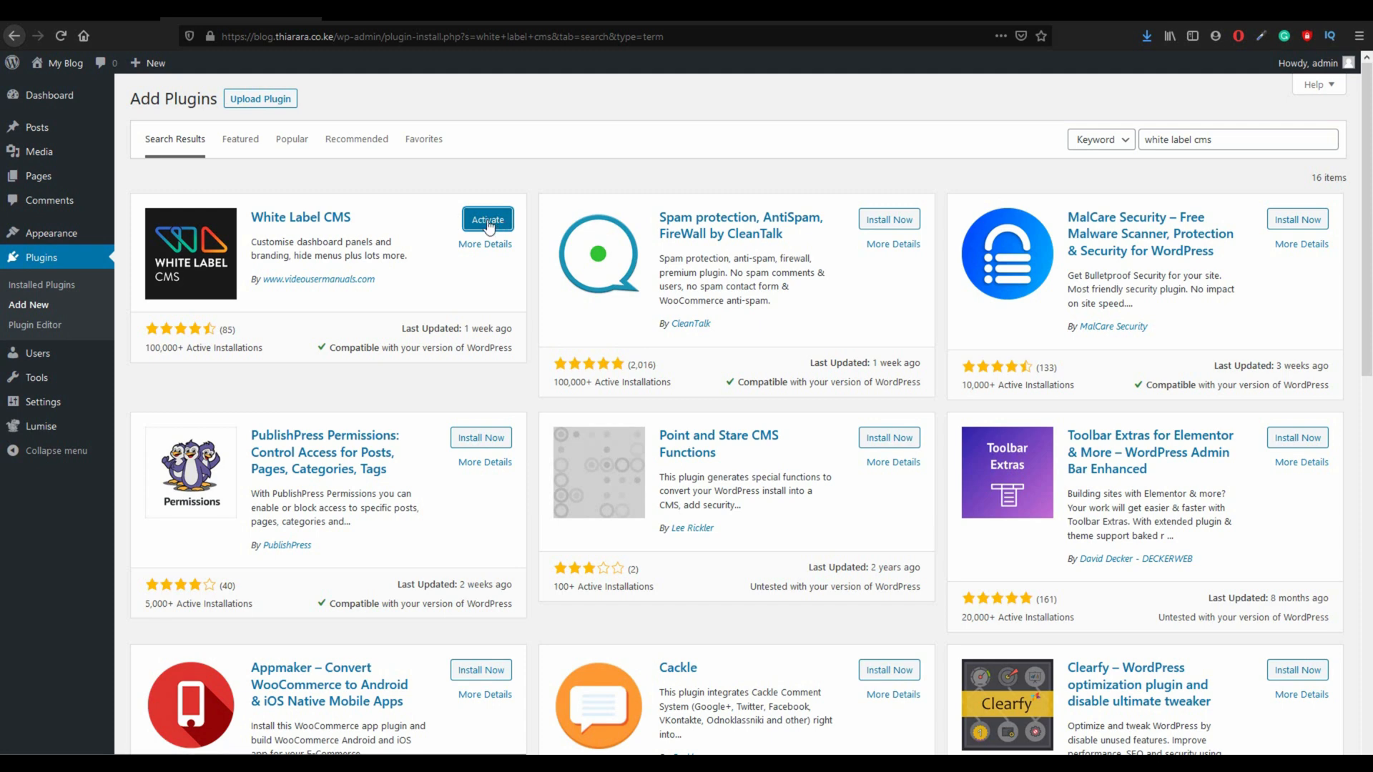
click(489, 227)
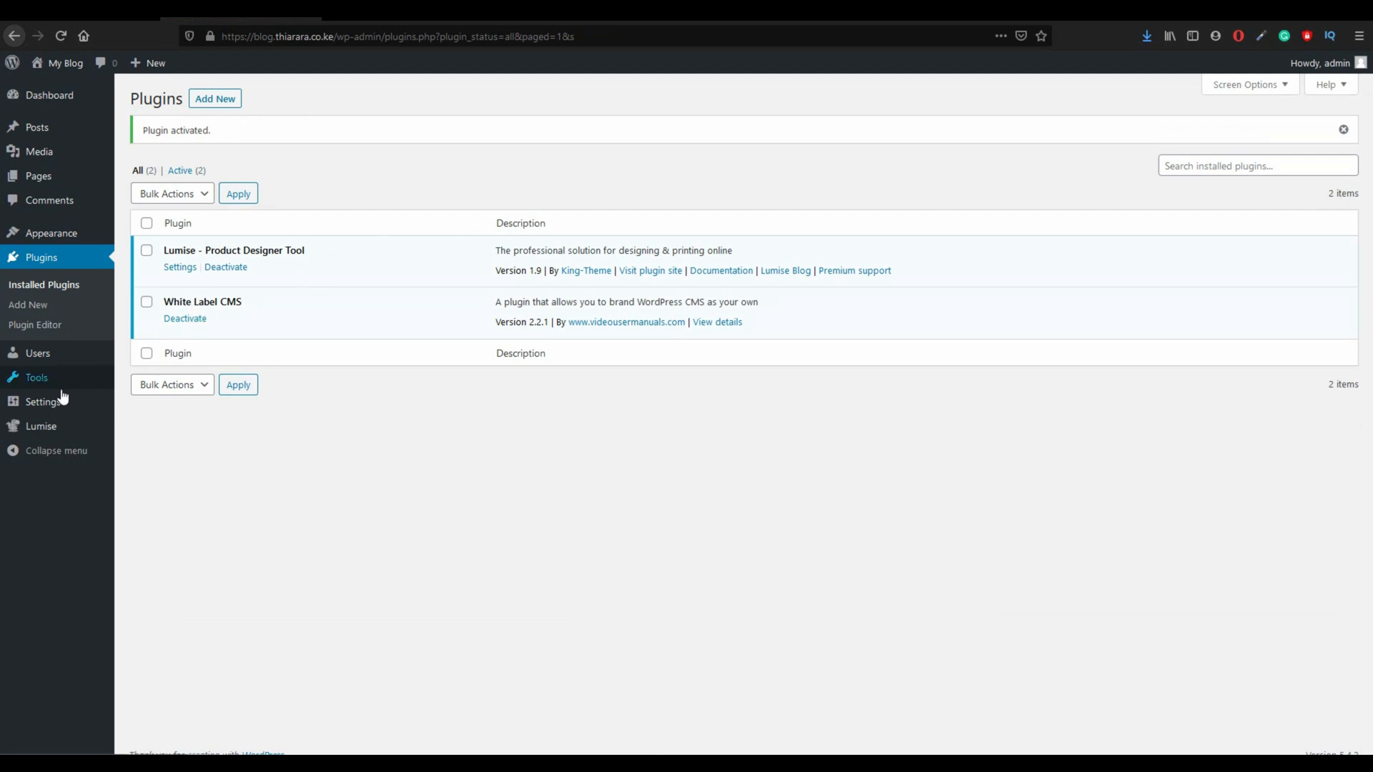
Step: Open the White Label CMS settings, skip the quick setup wizard and go to the login options
mouse_move(40, 402)
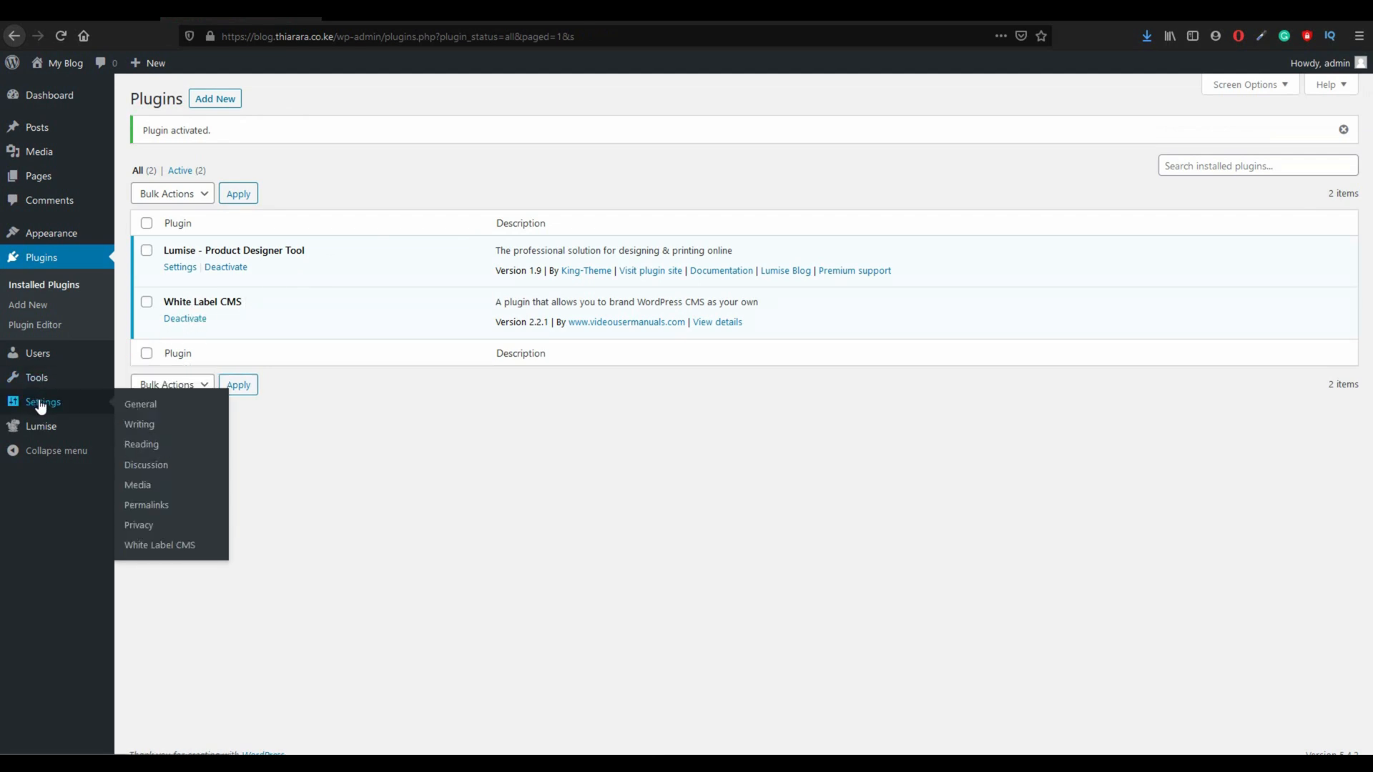
click(158, 554)
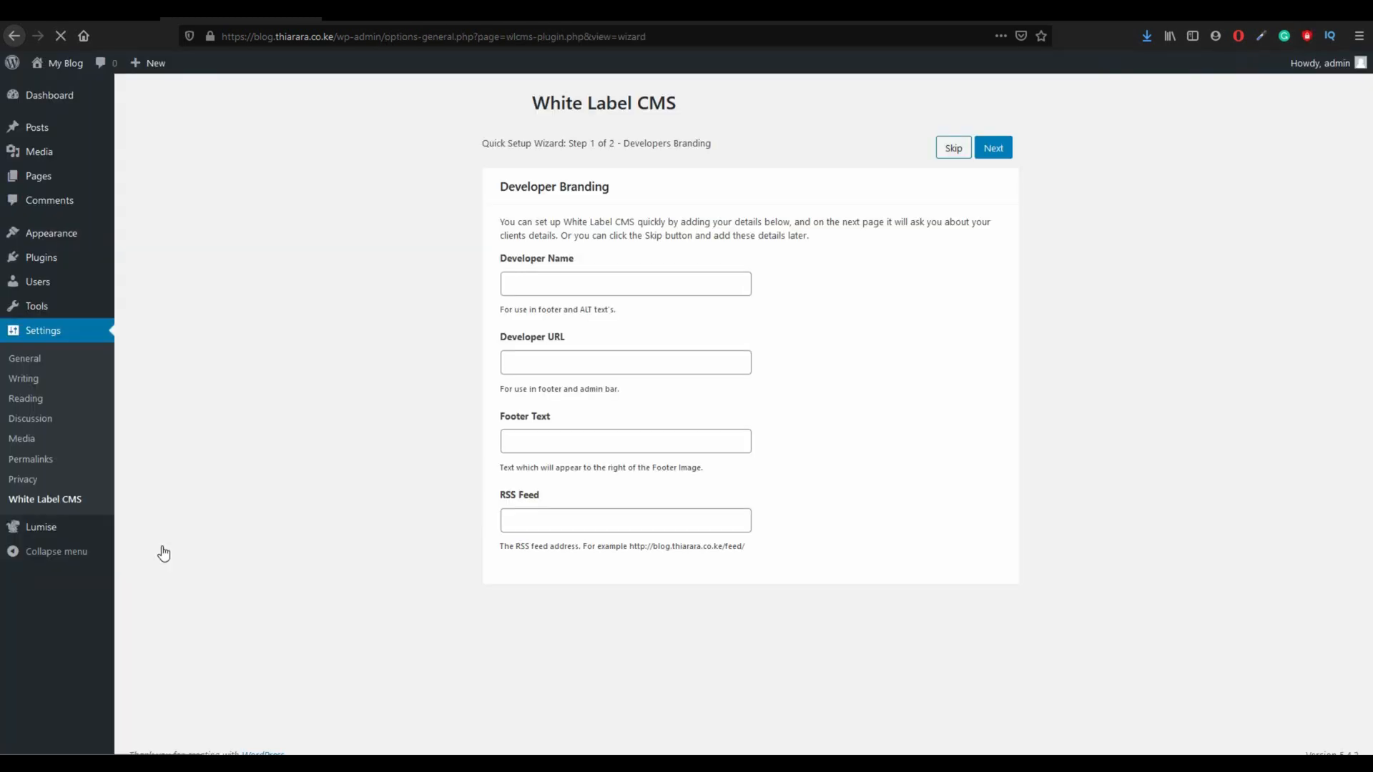
click(564, 286)
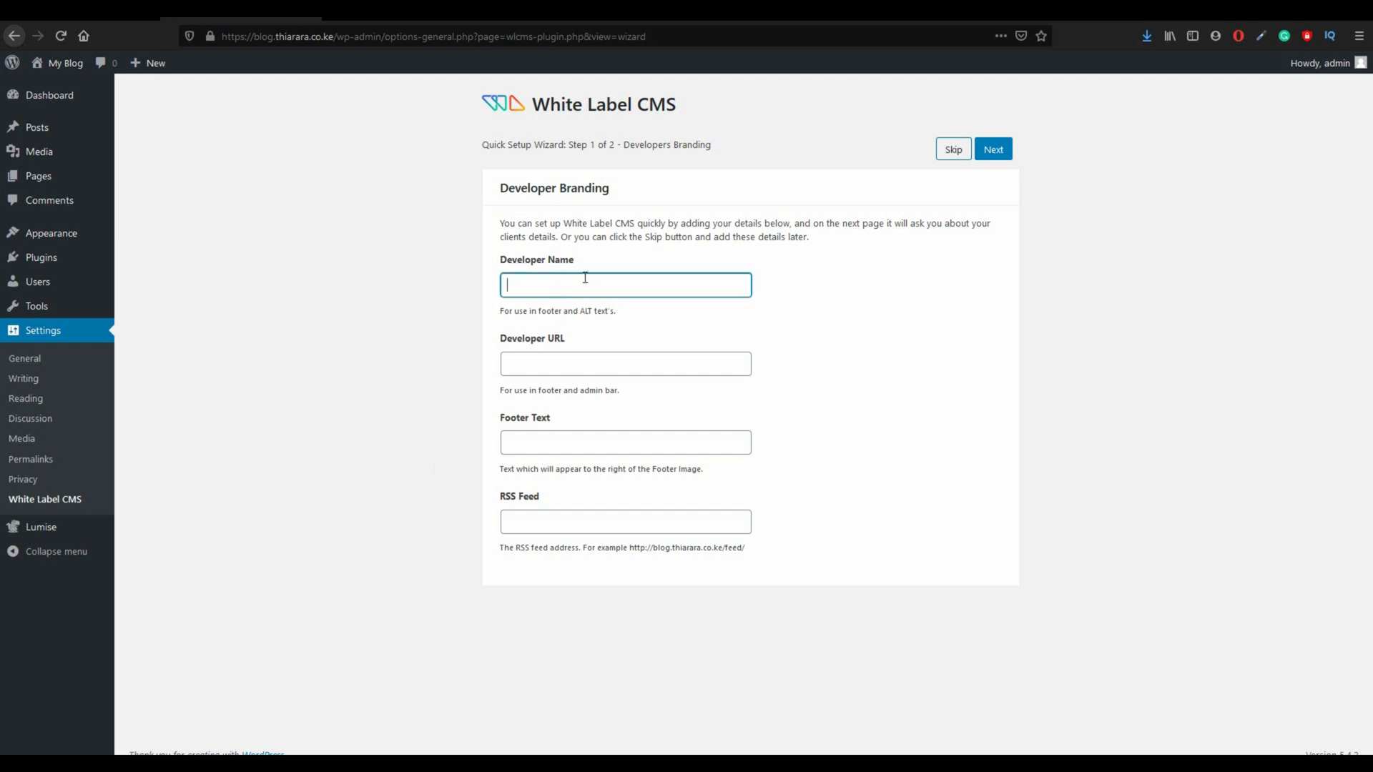
click(954, 158)
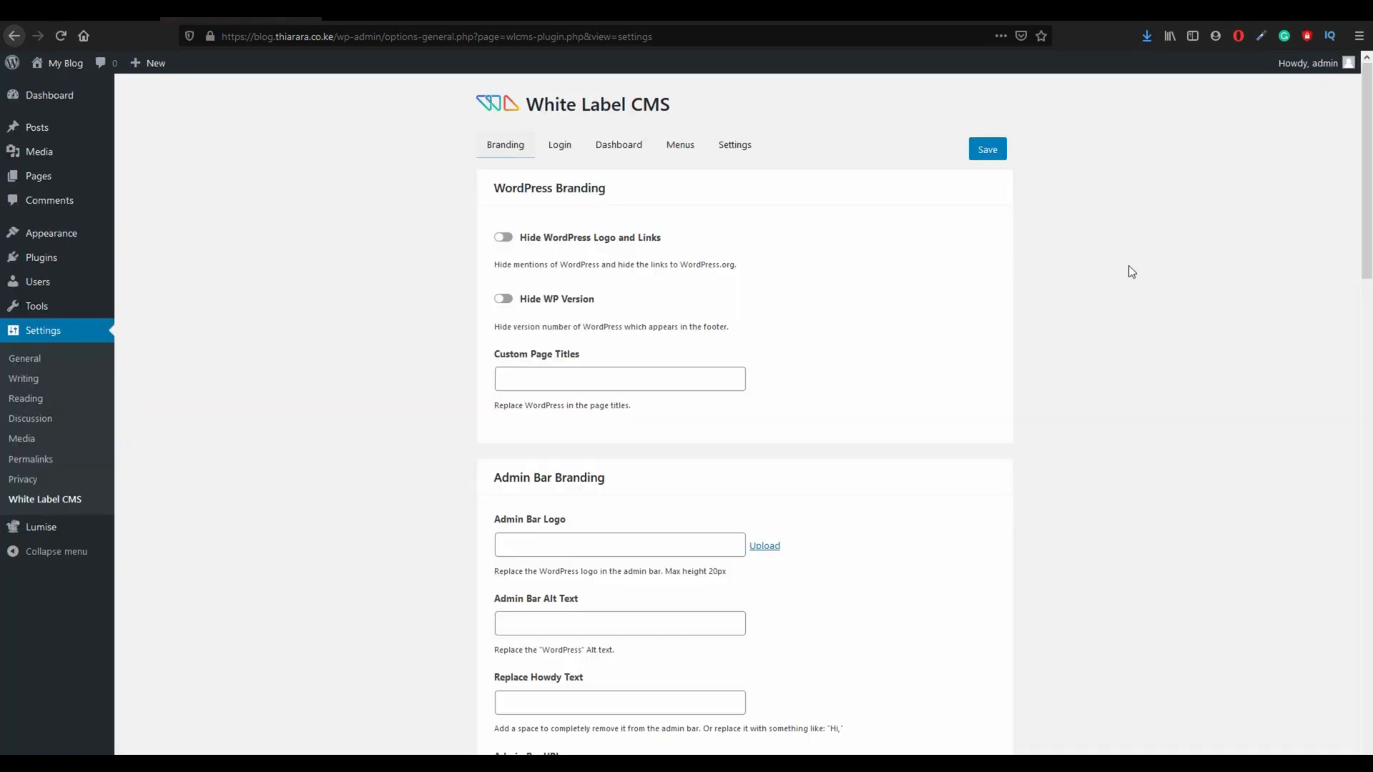
scroll(751, 539, down, 3)
scroll(693, 502, up, 3)
click(561, 148)
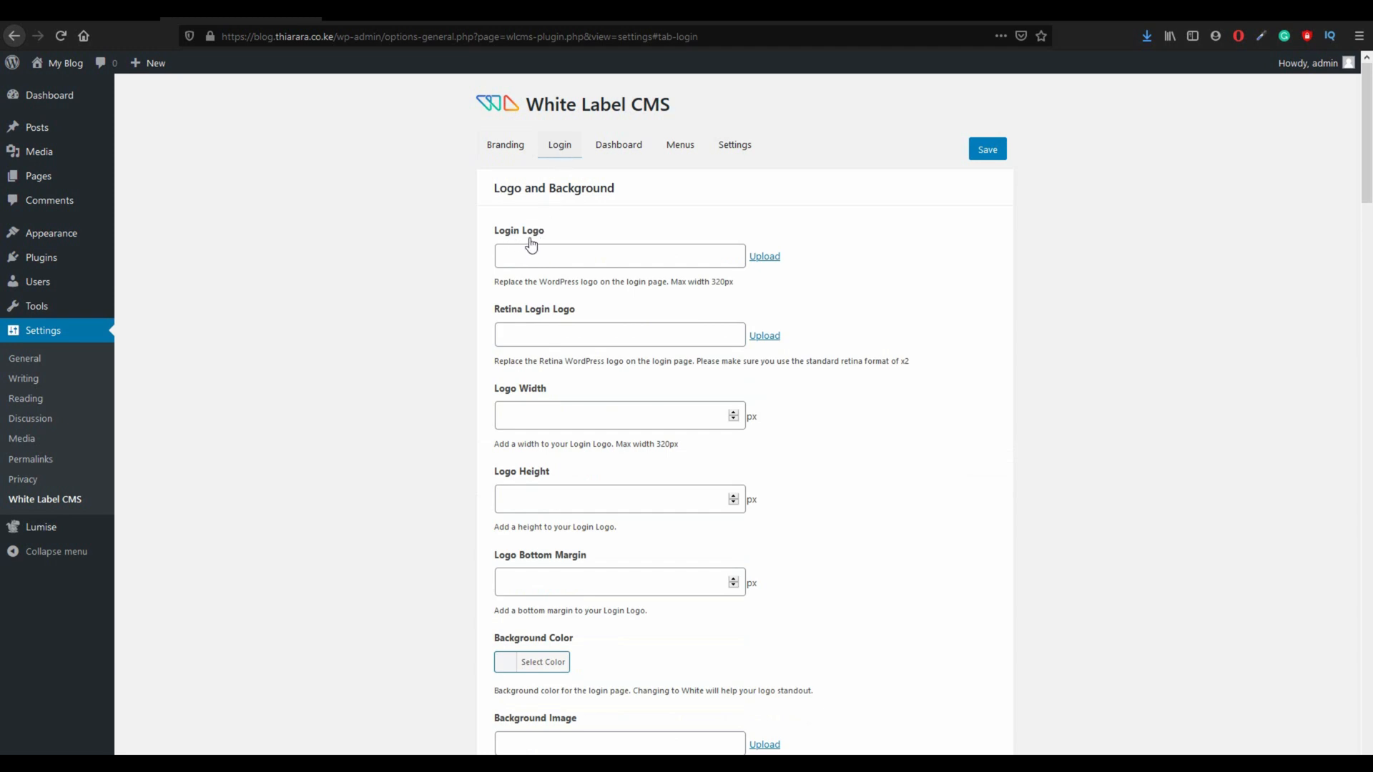
Step: Upload Thiarara.co.ke(1).png from Downloads and insert it as the login logo
click(72, 12)
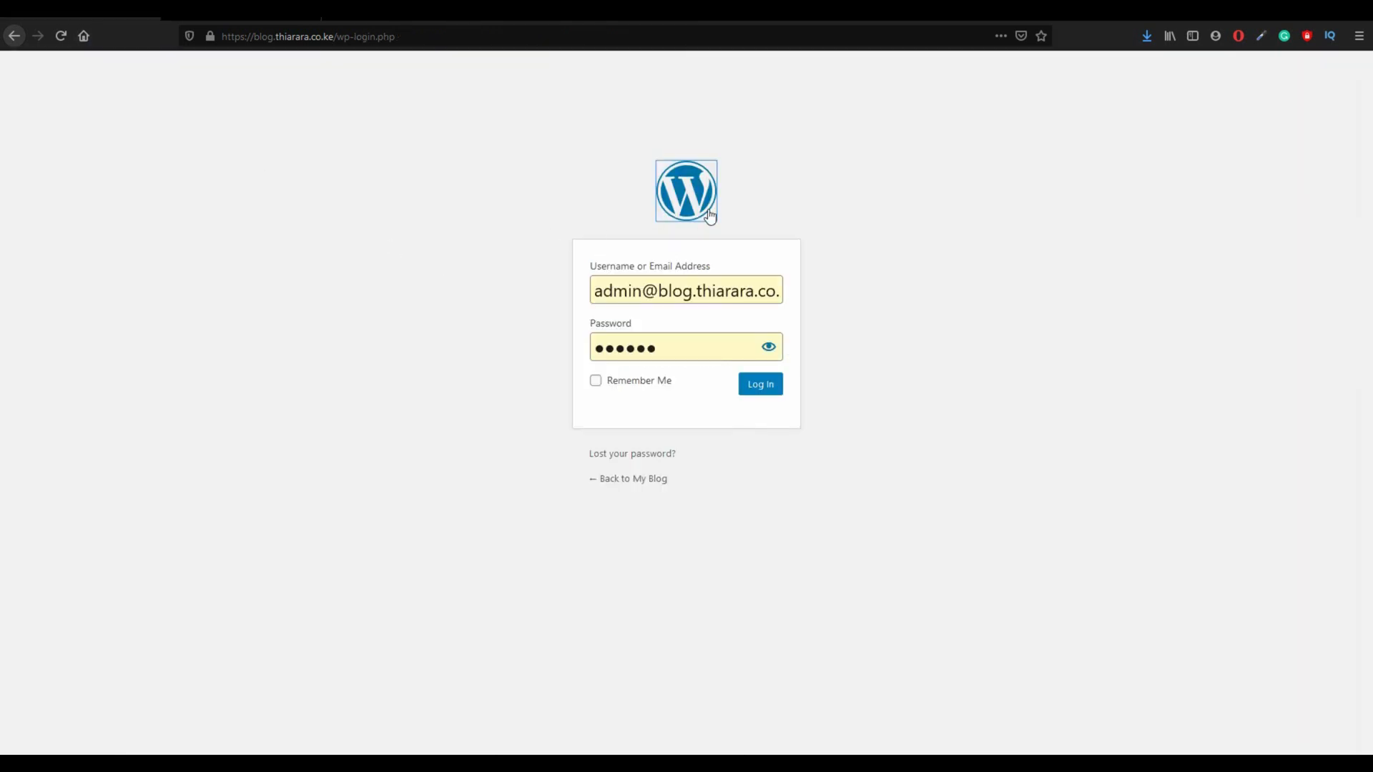
click(241, 12)
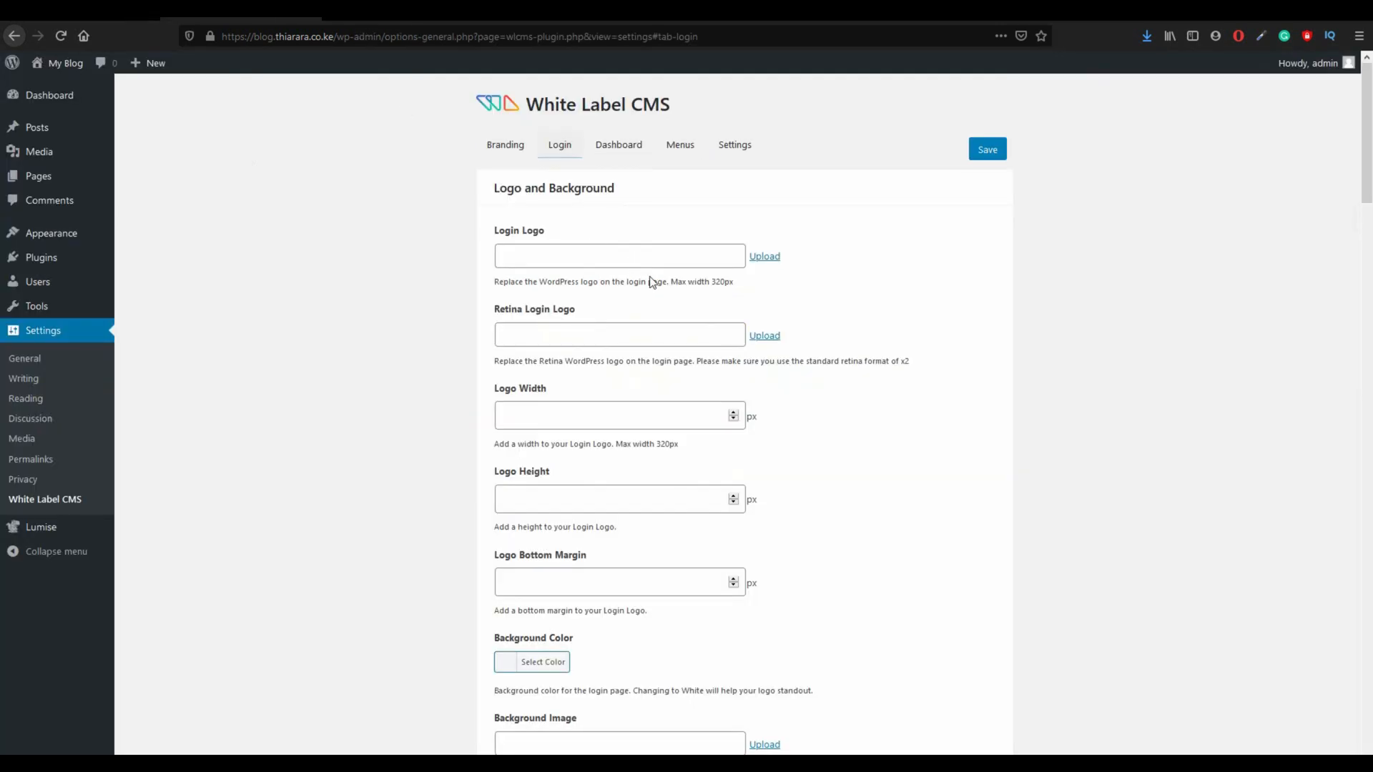
click(759, 260)
click(214, 121)
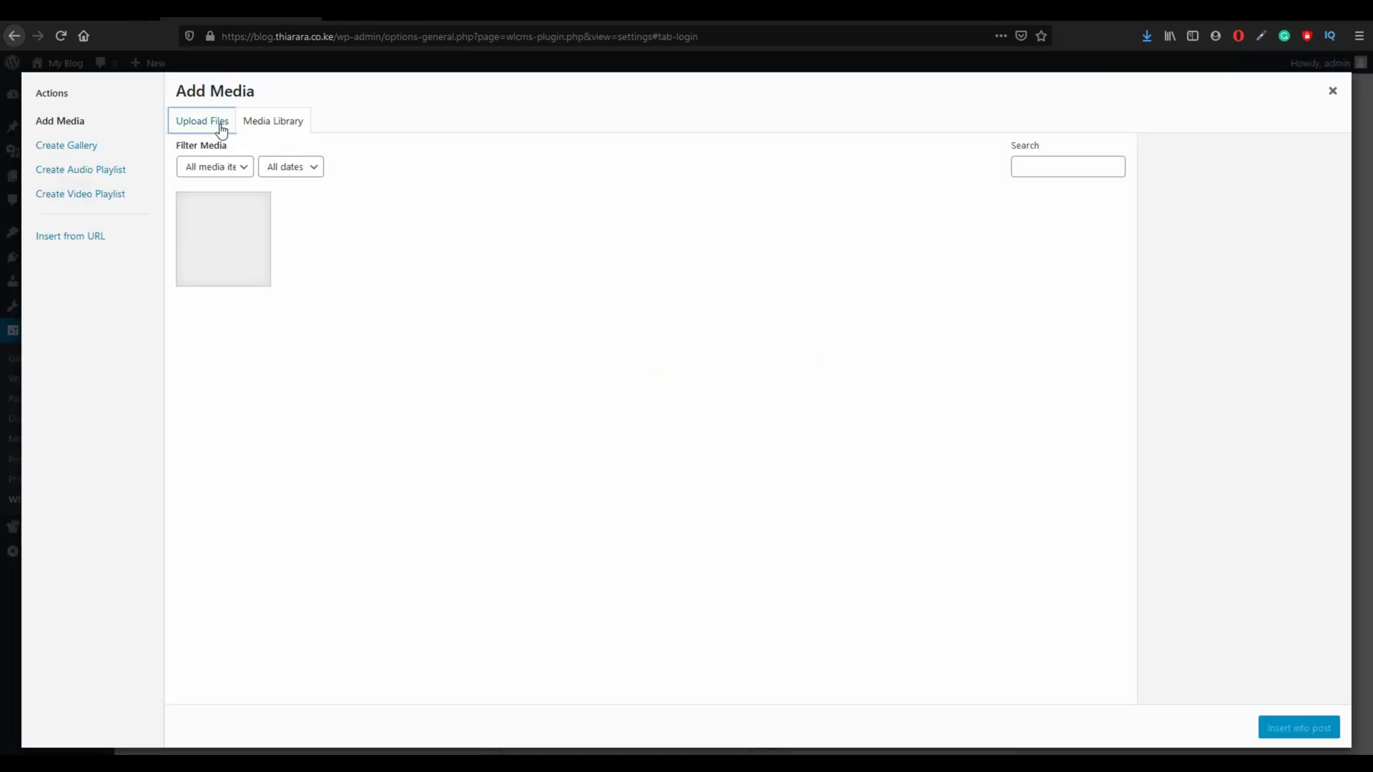
click(758, 386)
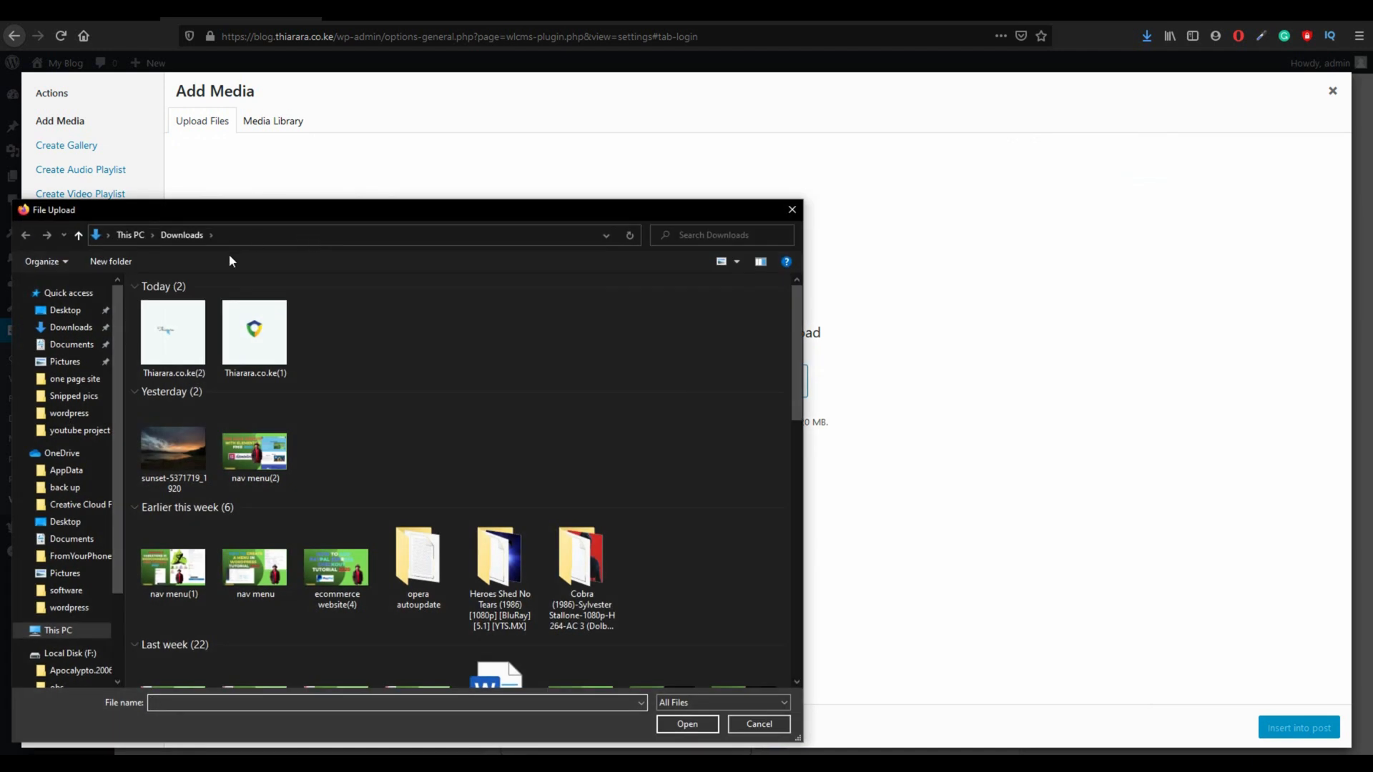
click(280, 355)
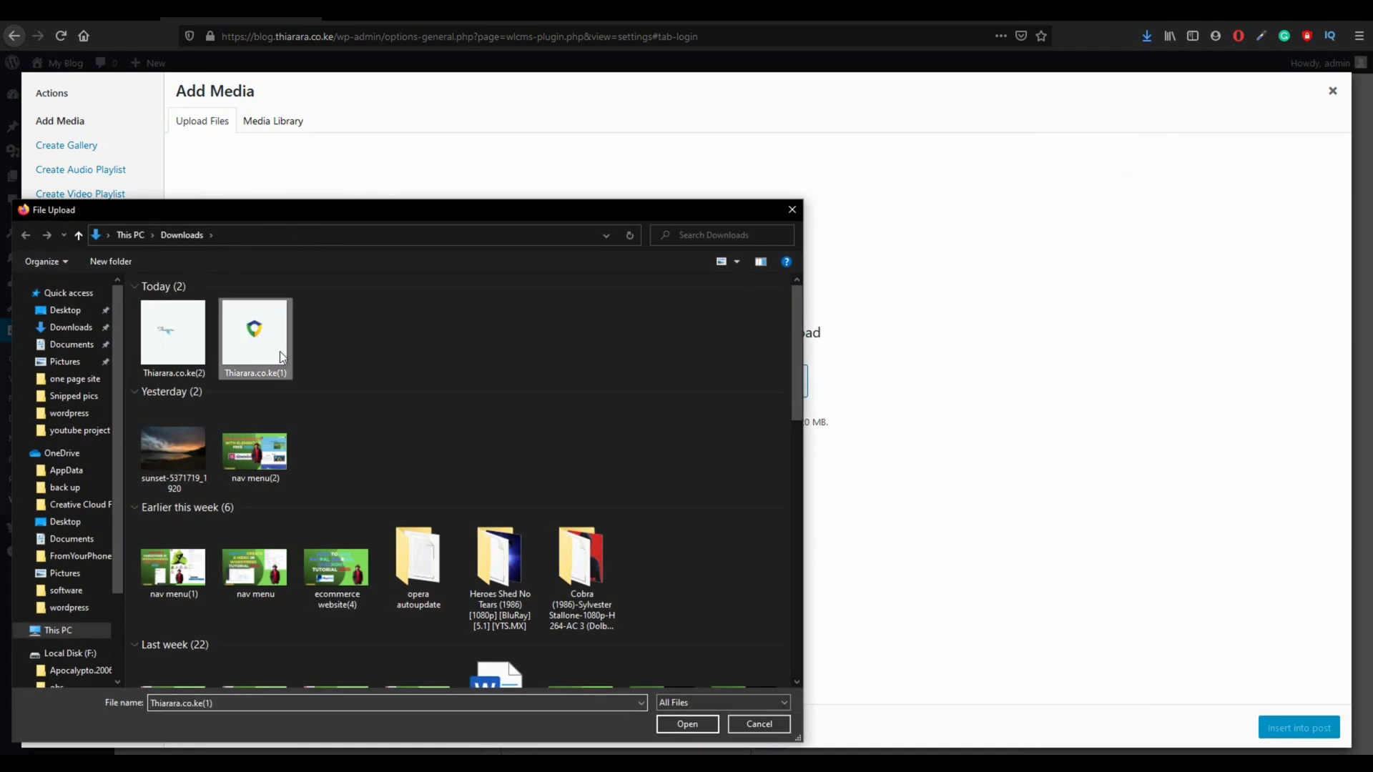
click(687, 724)
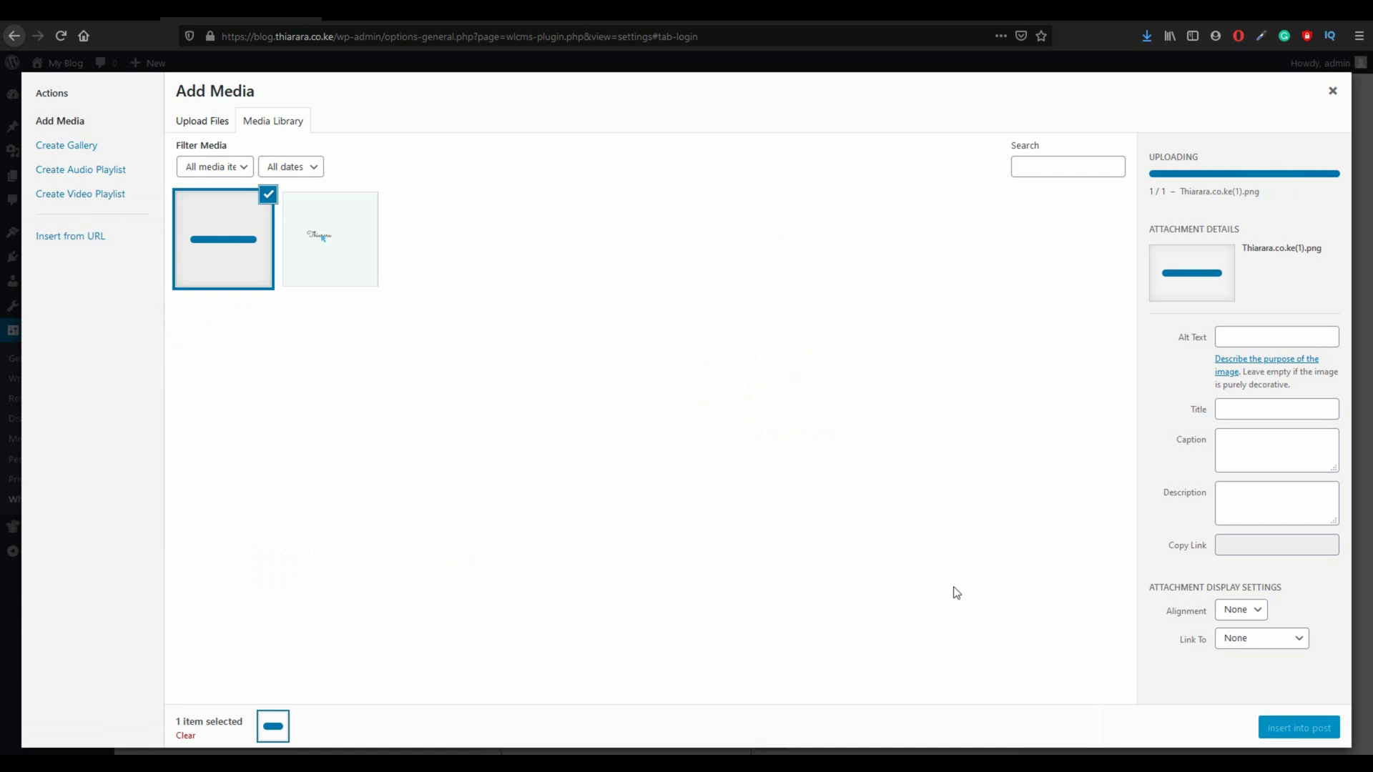
click(1295, 728)
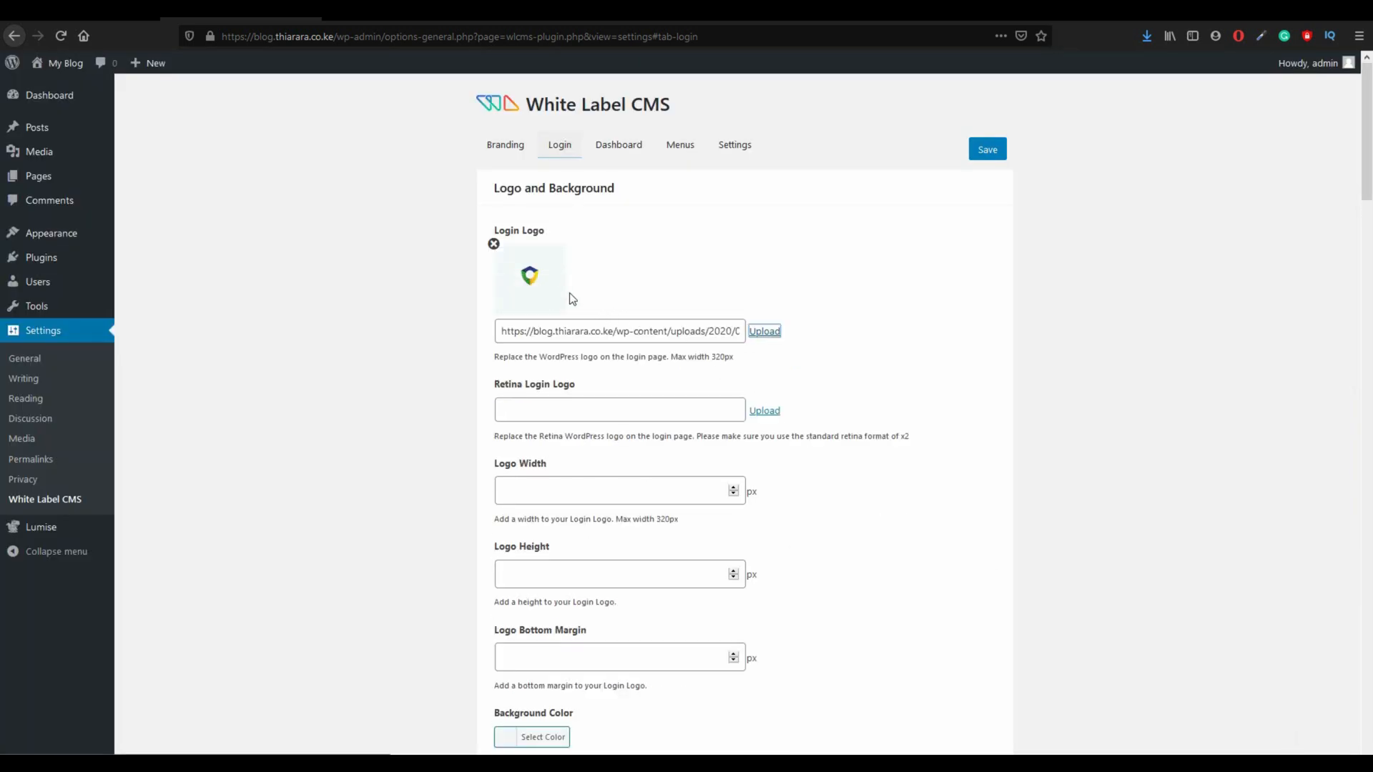
Step: Set the login background color to green #81d742, save the settings and reload the login page to check
scroll(586, 429, down, 5)
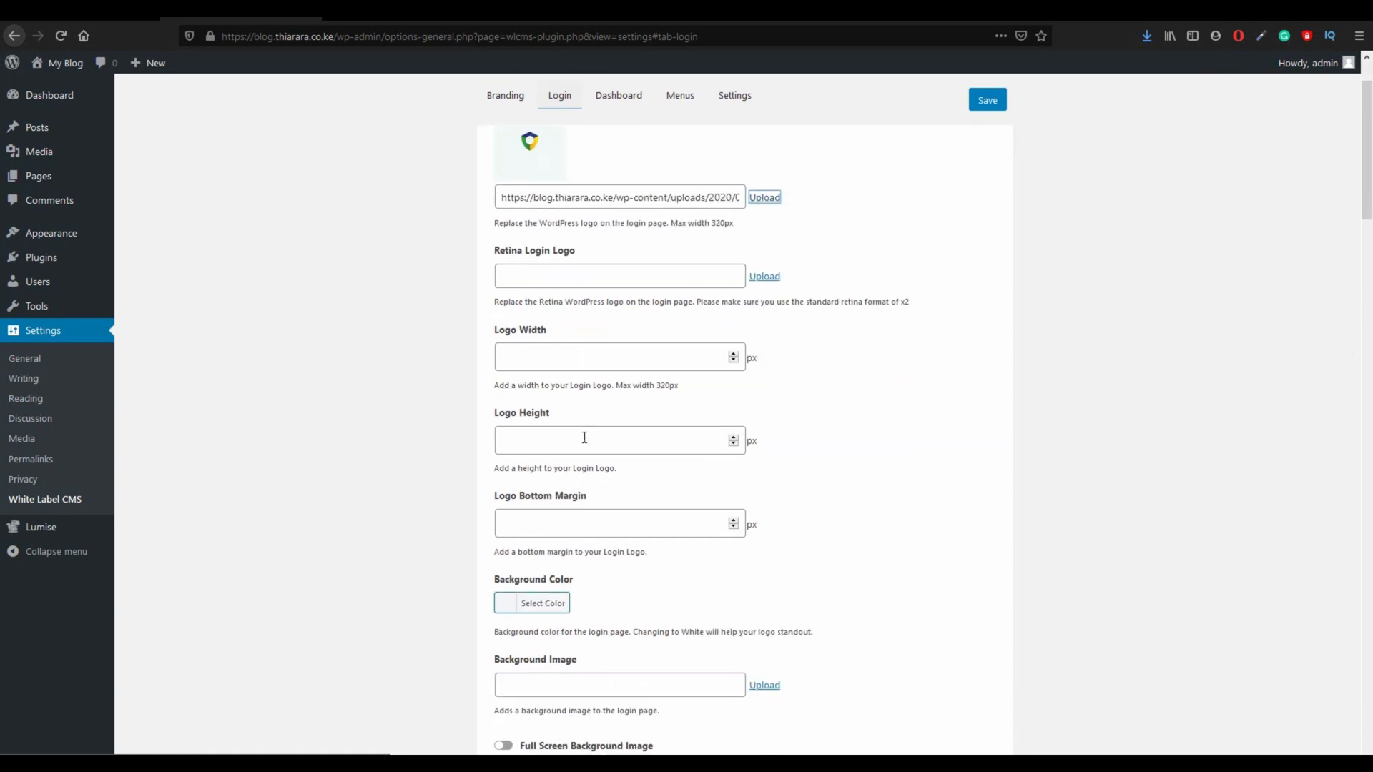
scroll(585, 434, down, 4)
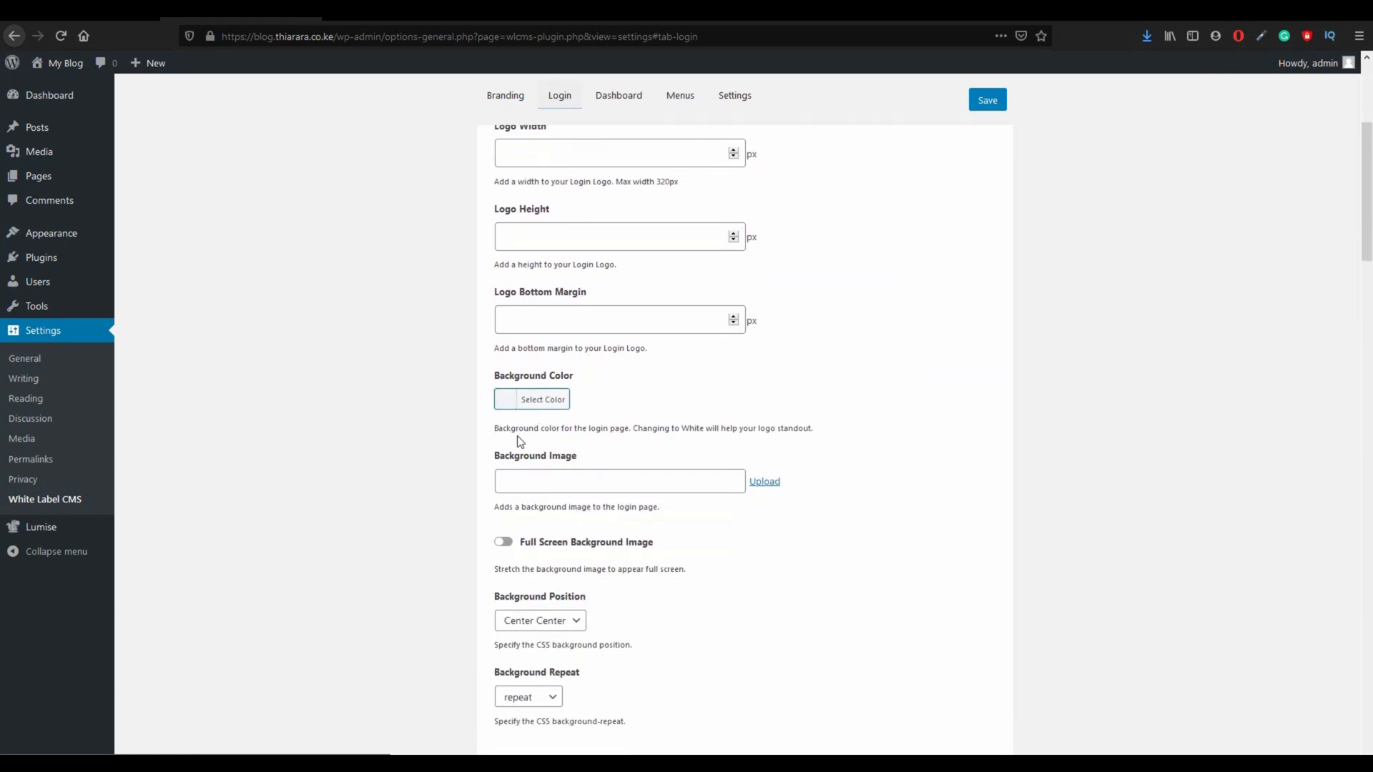
click(123, 22)
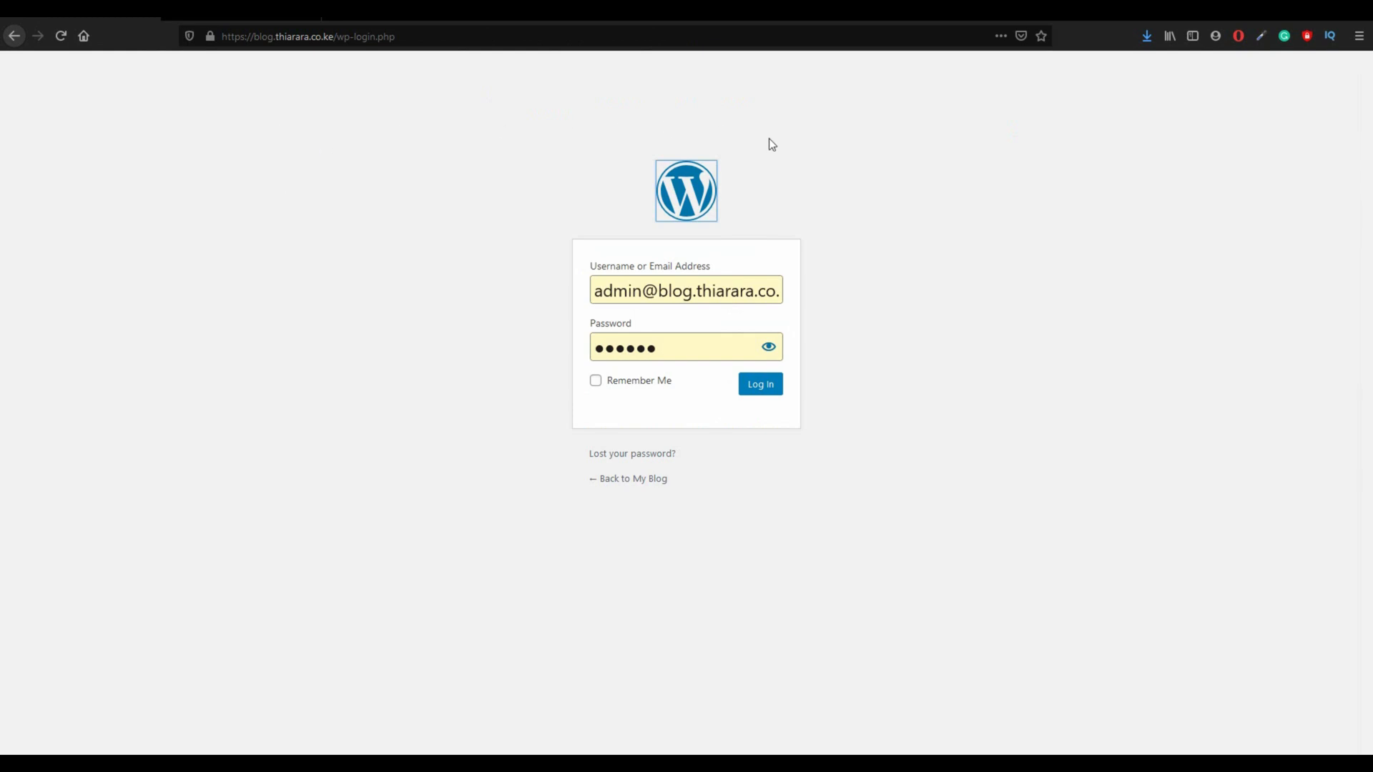
click(196, 12)
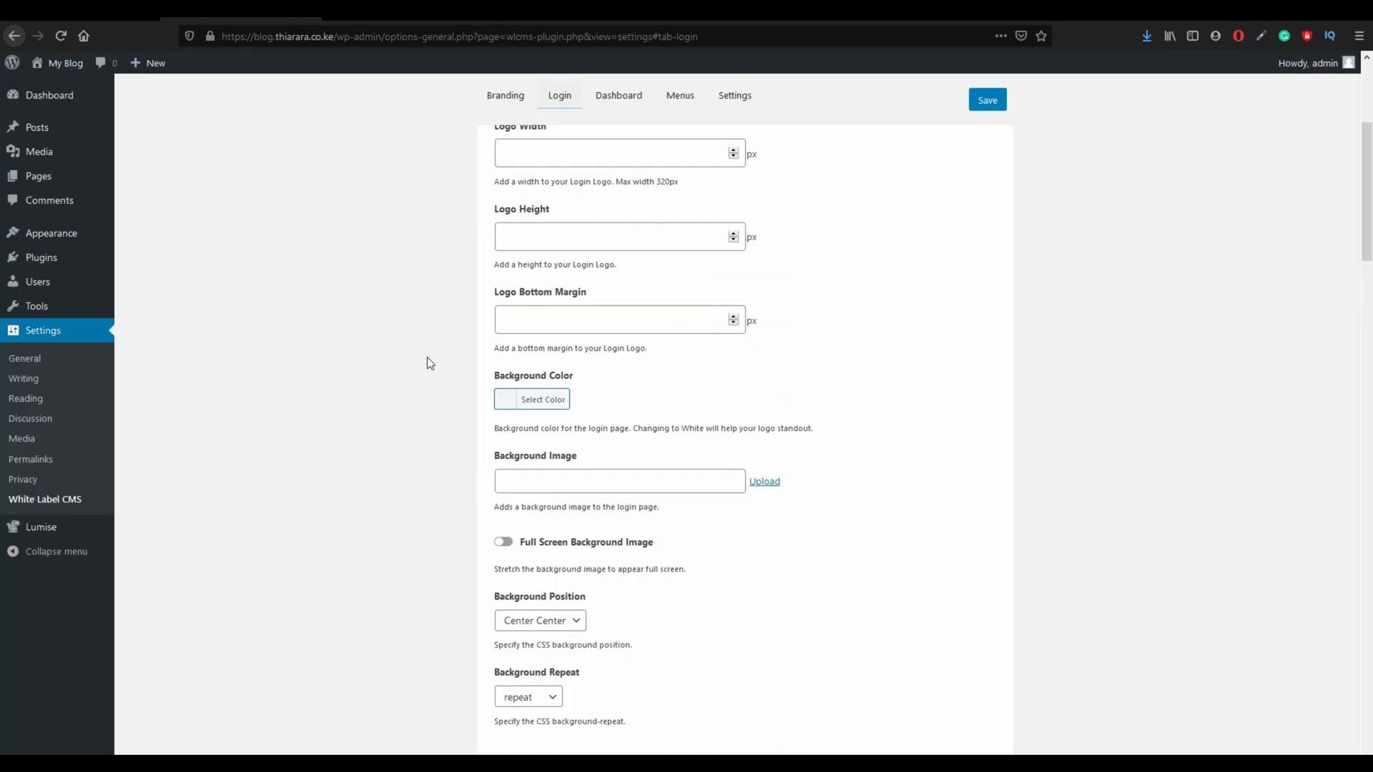
click(507, 404)
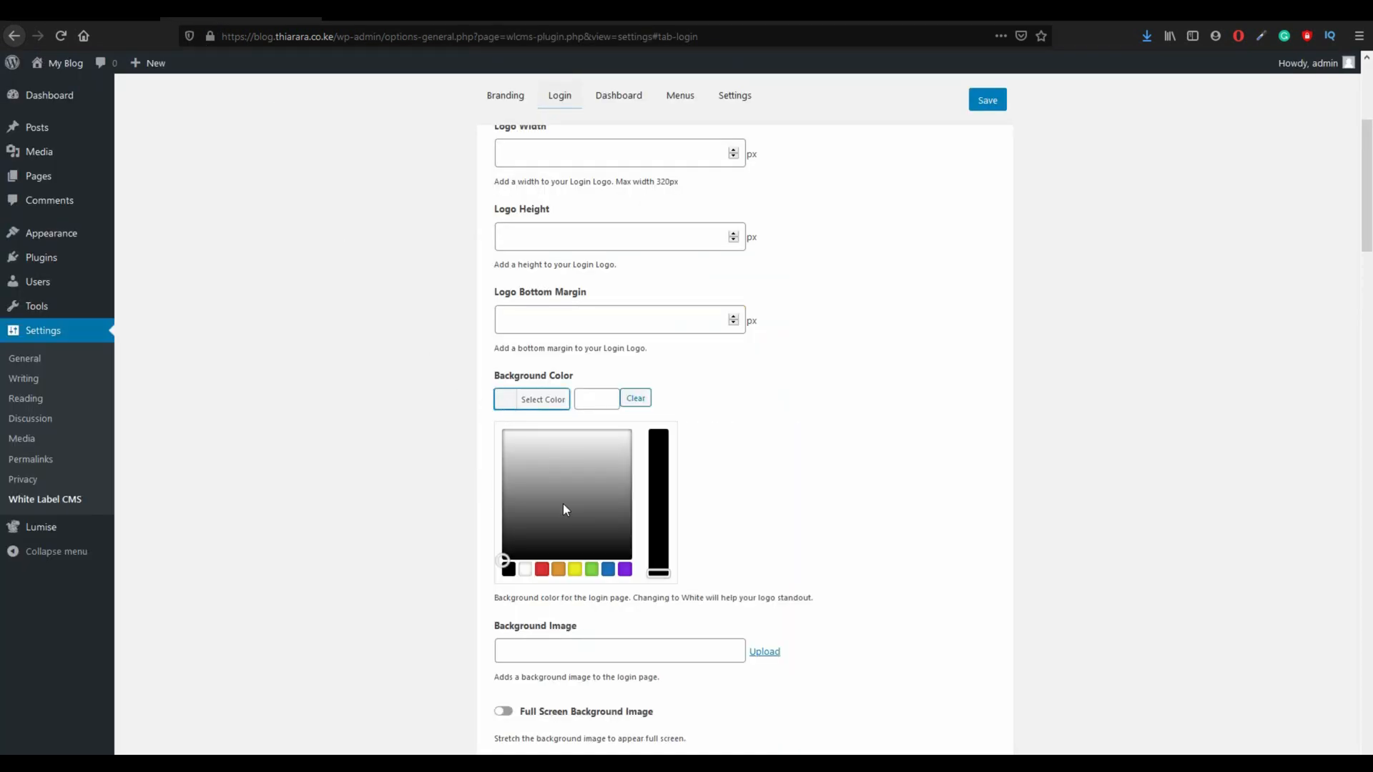
click(593, 570)
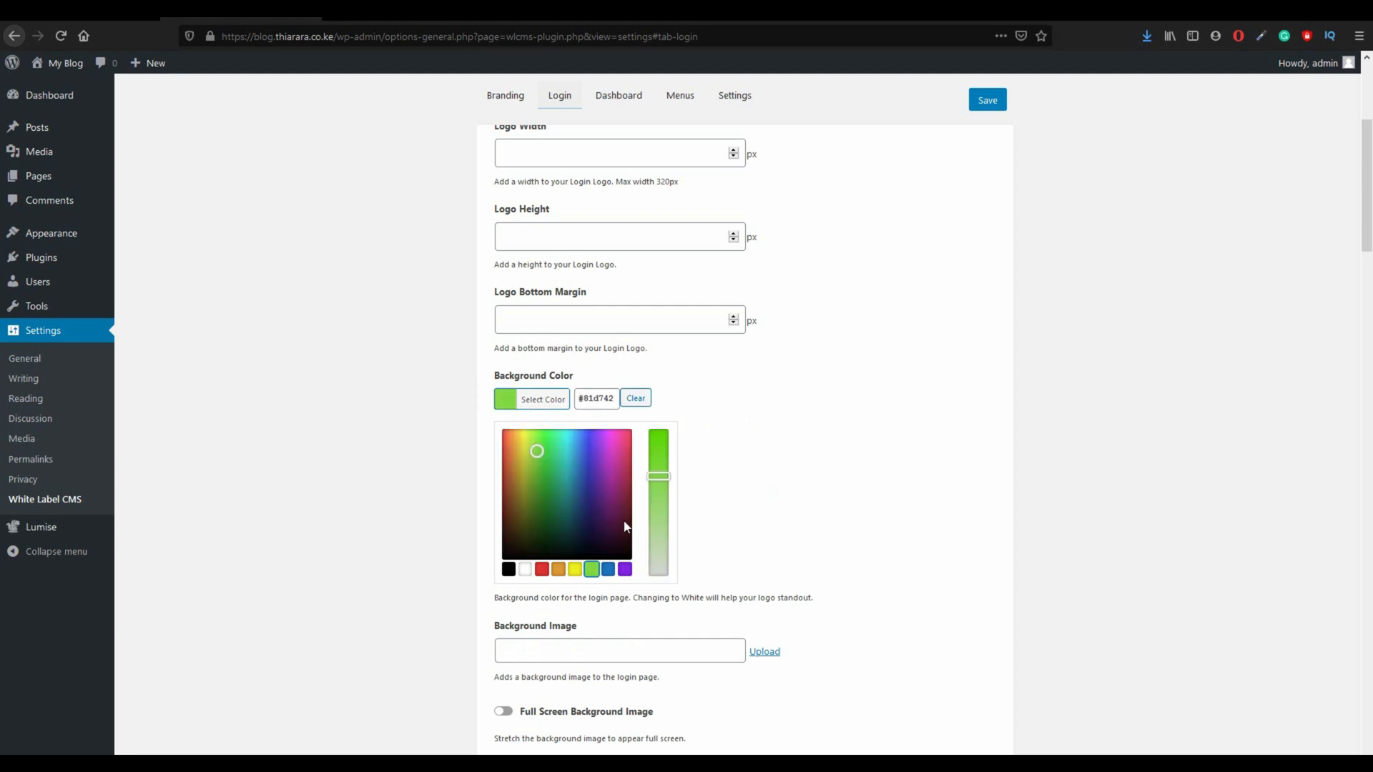
click(972, 105)
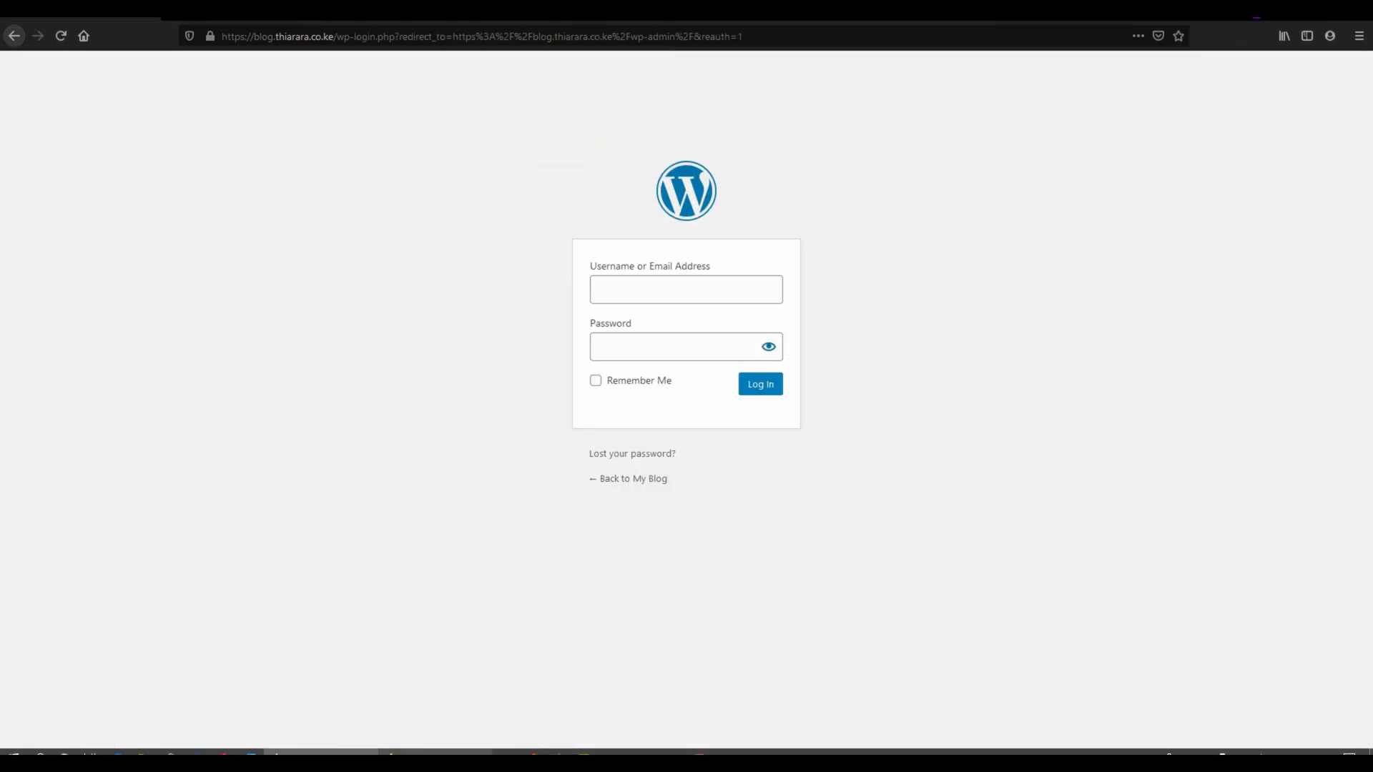
click(63, 43)
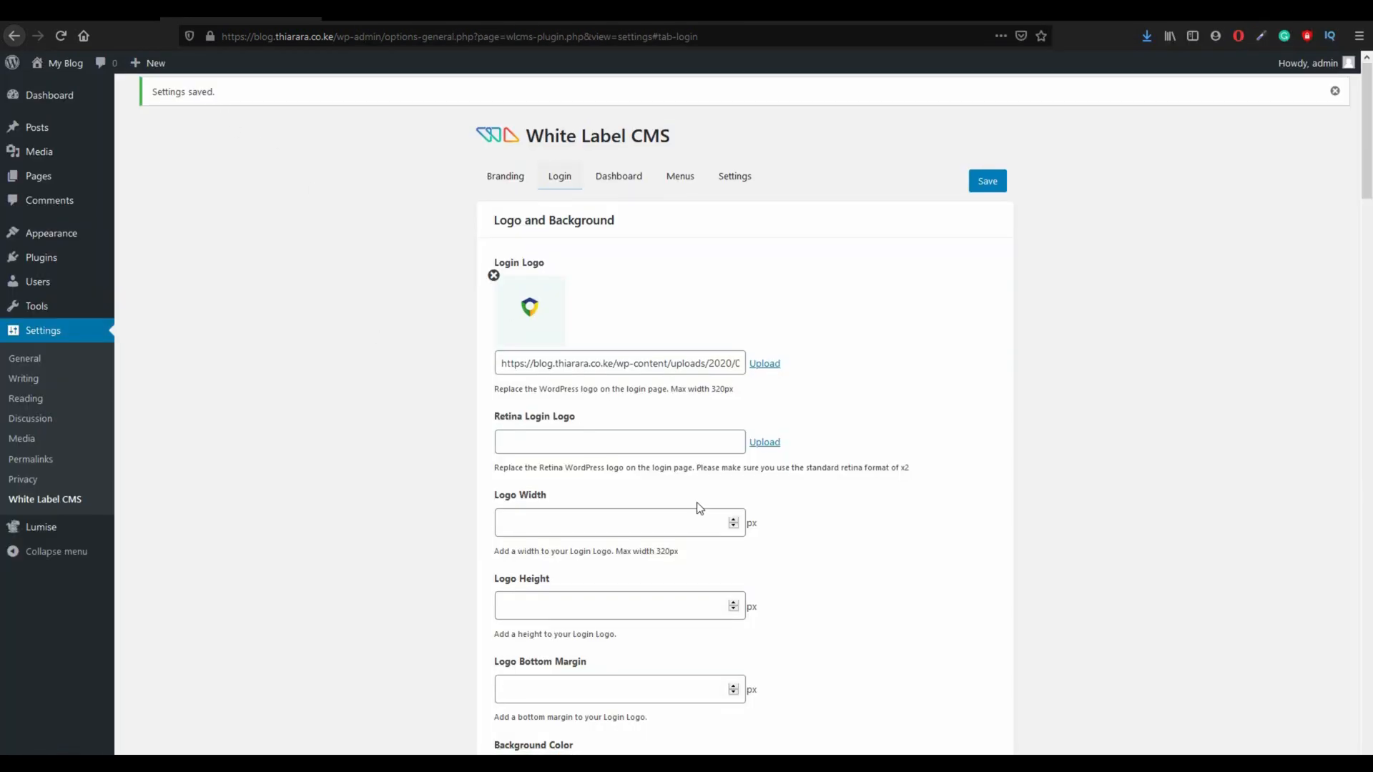
Step: Clear the green background color from the login page settings
scroll(699, 509, down, 5)
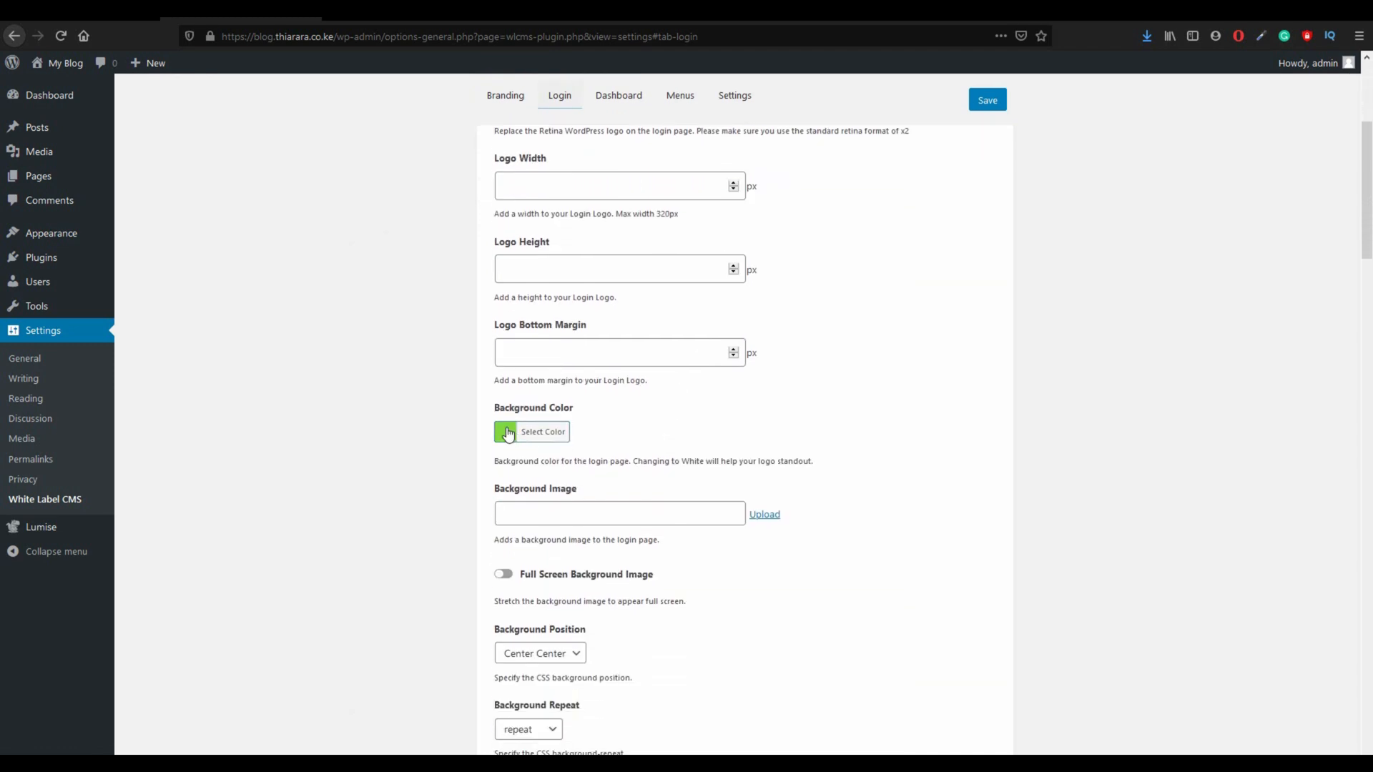
click(508, 434)
click(636, 434)
Step: Upload the sunset-5371719_1920 image from Downloads and insert it as the login page's background image
click(760, 493)
click(765, 521)
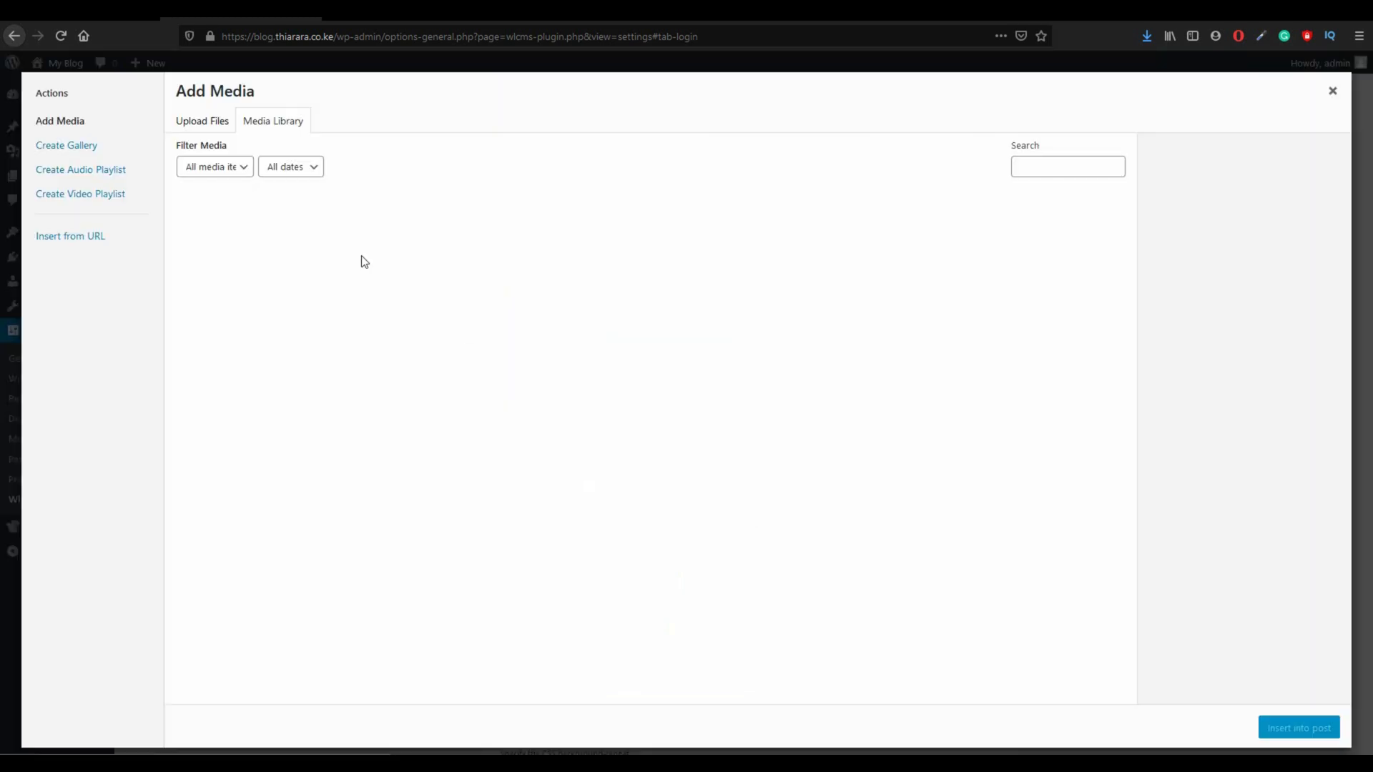
click(197, 121)
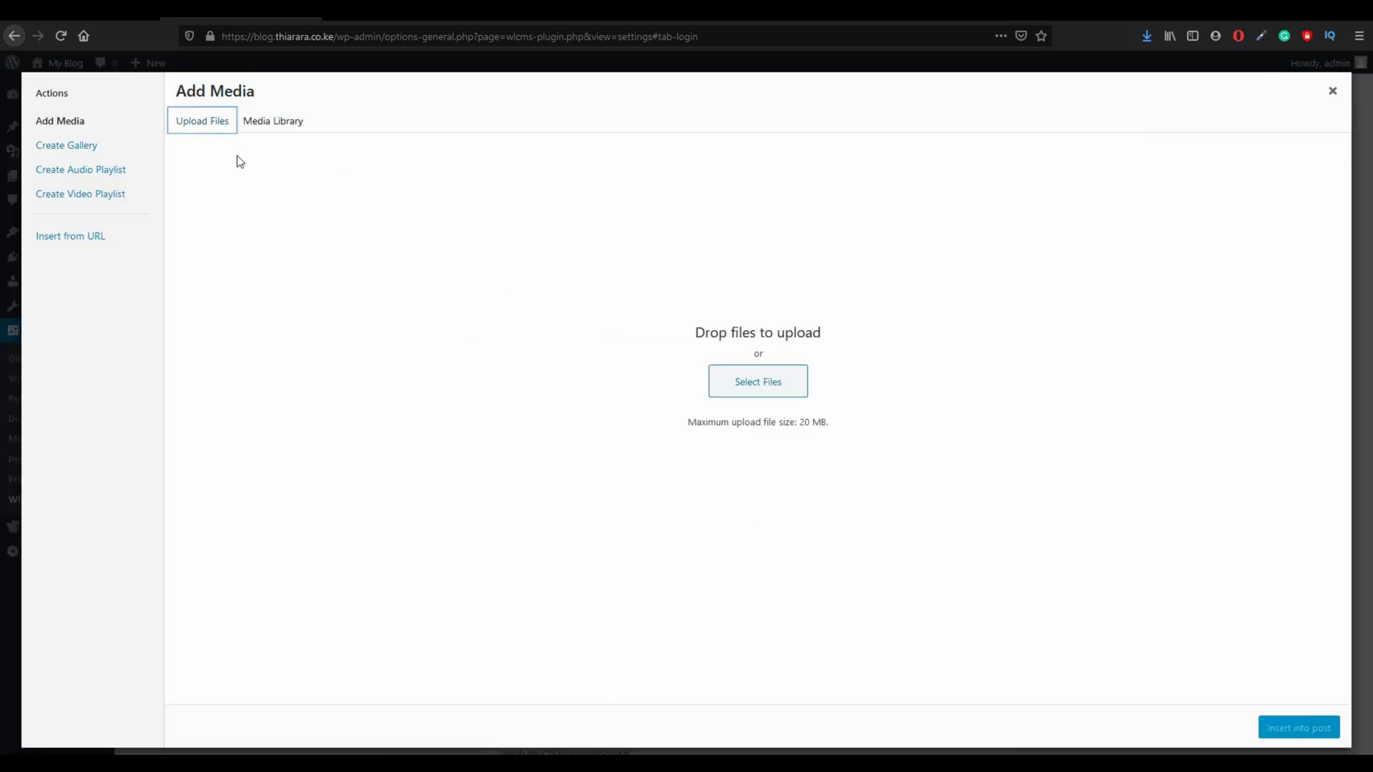
click(748, 392)
click(198, 451)
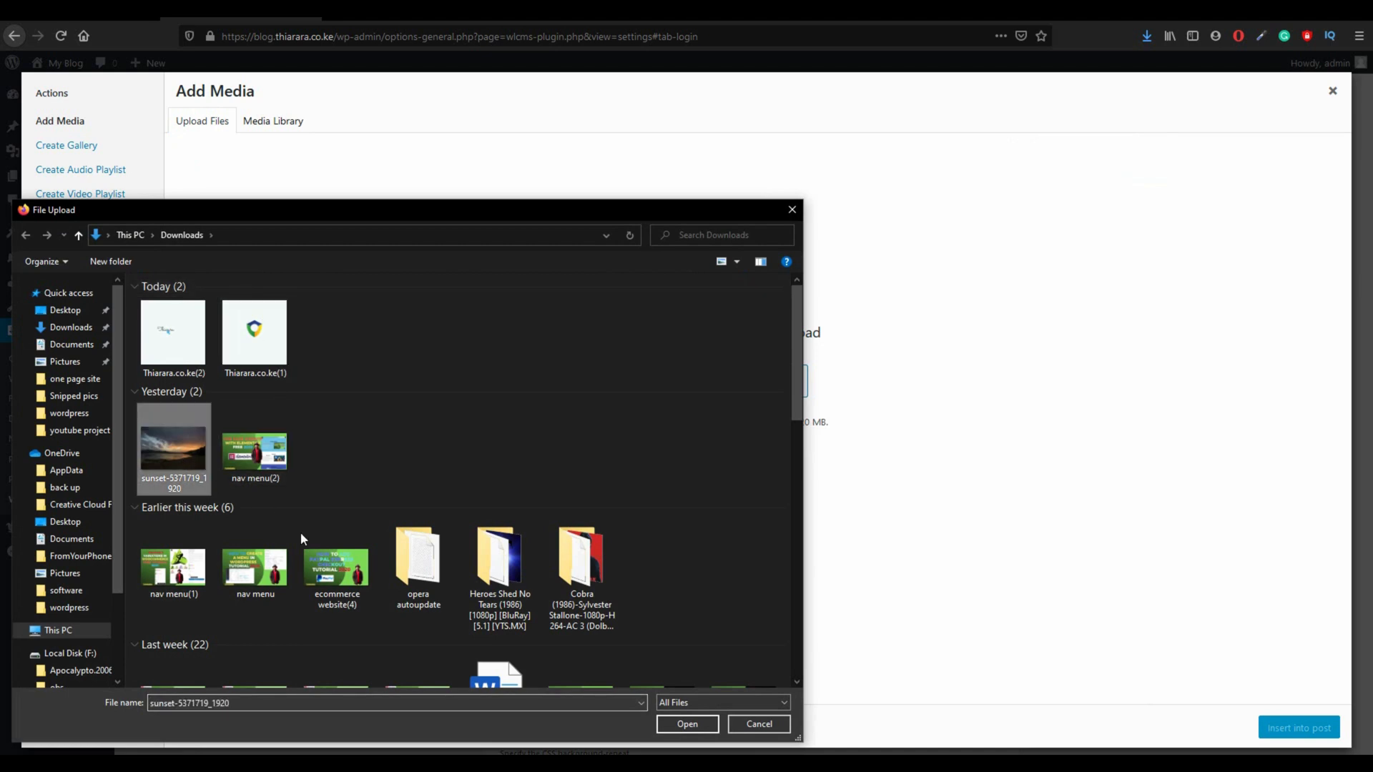
click(690, 726)
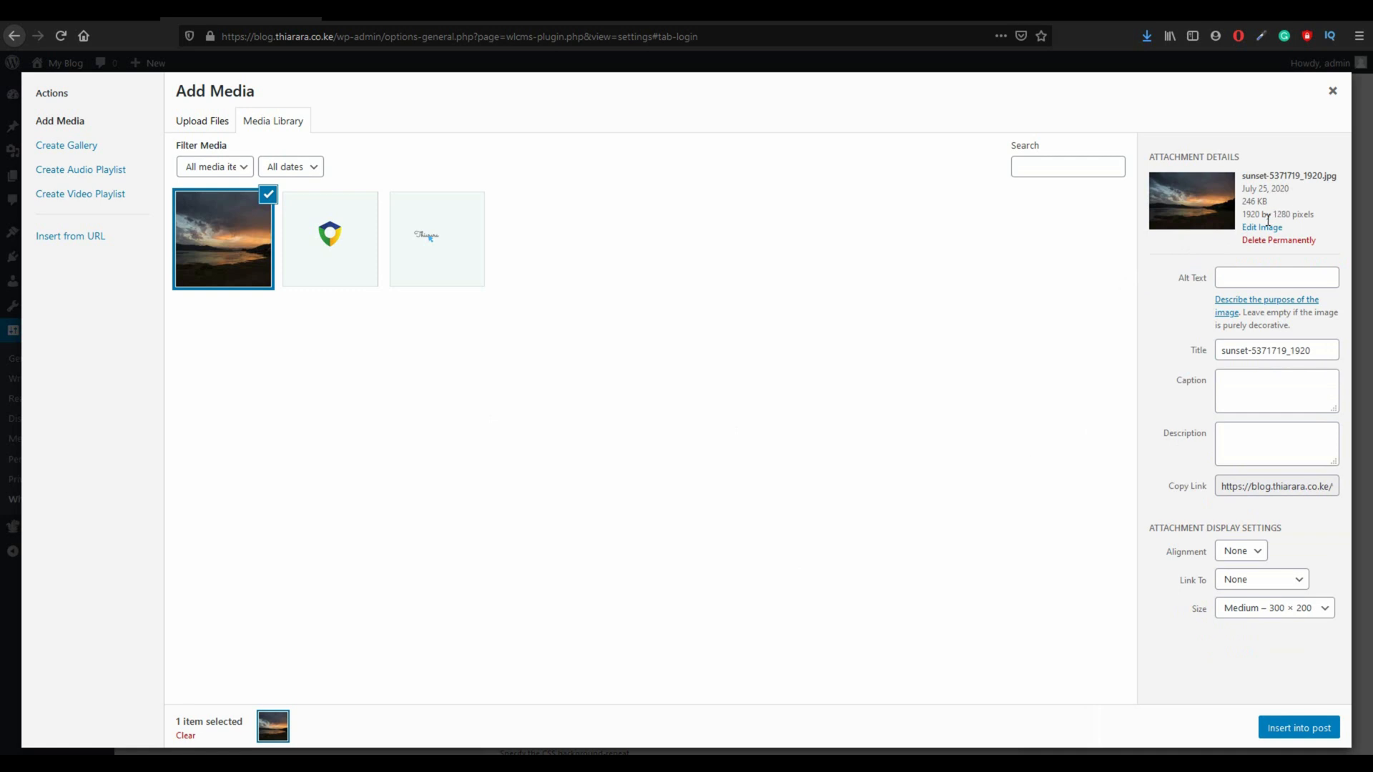
drag(1262, 215, 1274, 217)
click(1295, 730)
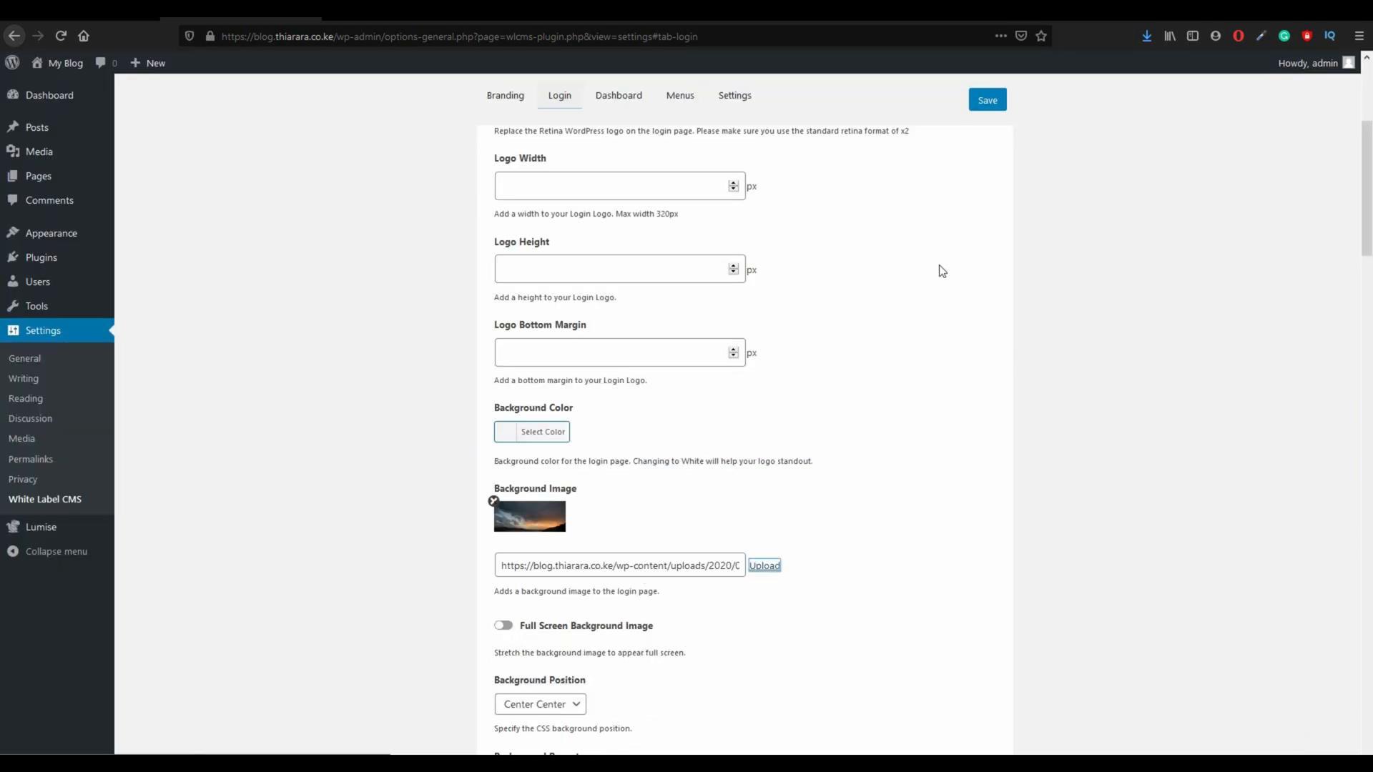
Step: Enable the full screen option for the login background image
scroll(758, 319, down, 2)
scroll(763, 312, down, 1)
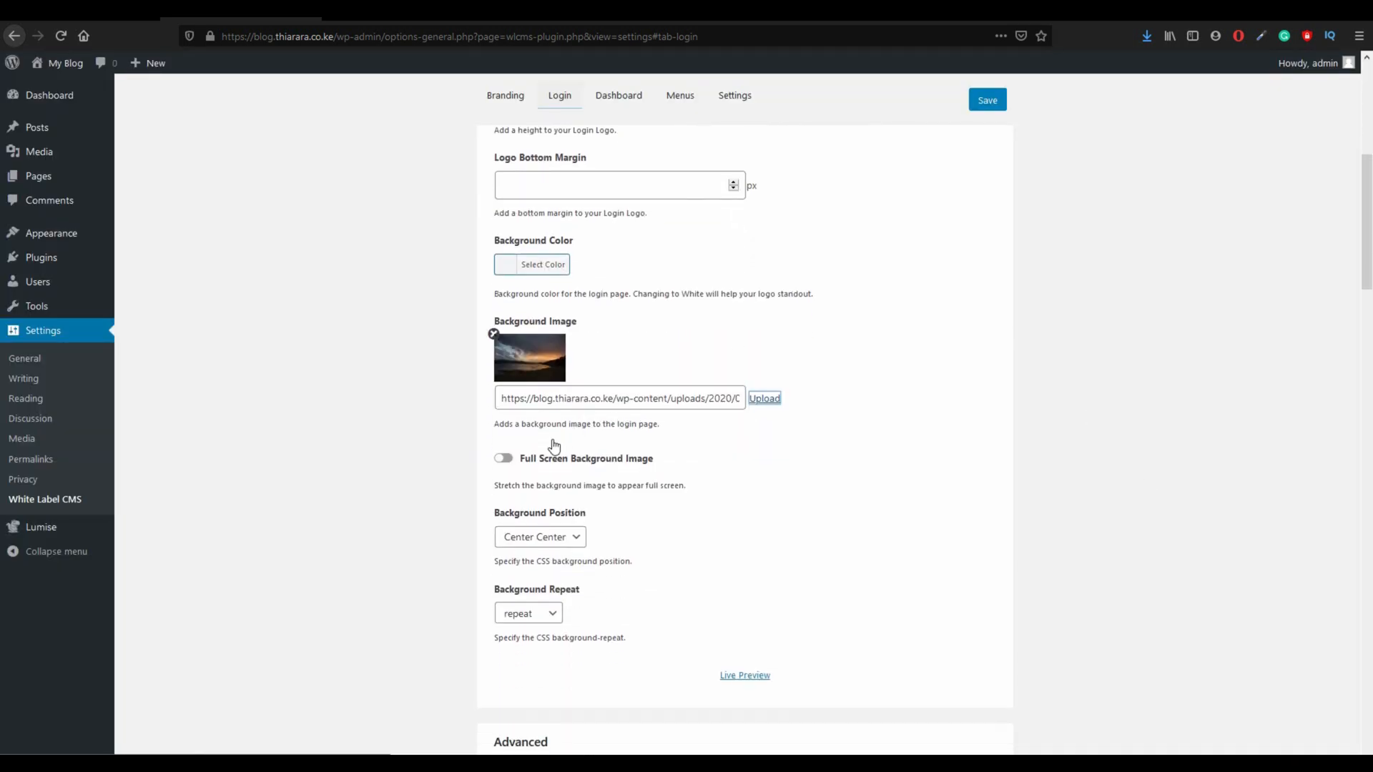
click(509, 408)
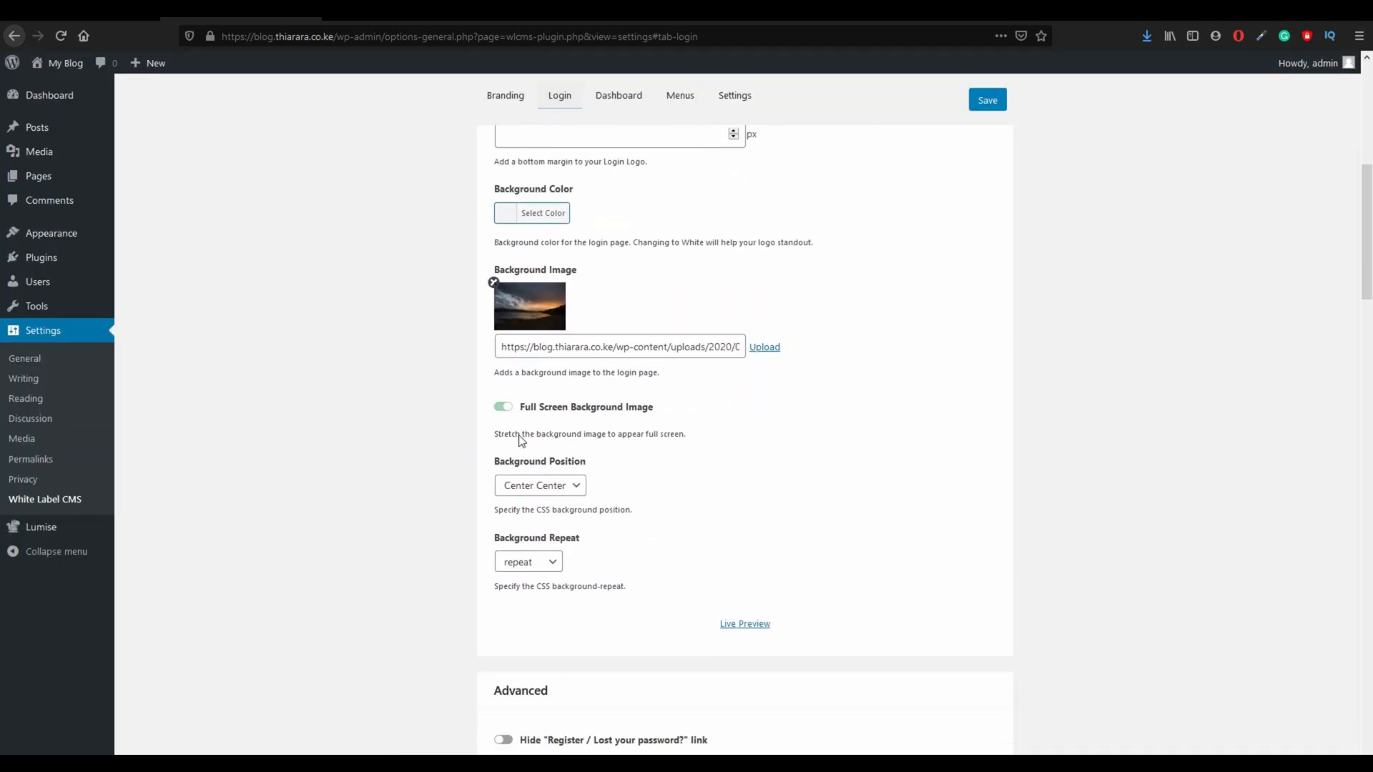
Step: Keep the login background position at Center Center and set the background repeat to no-repeat
click(528, 489)
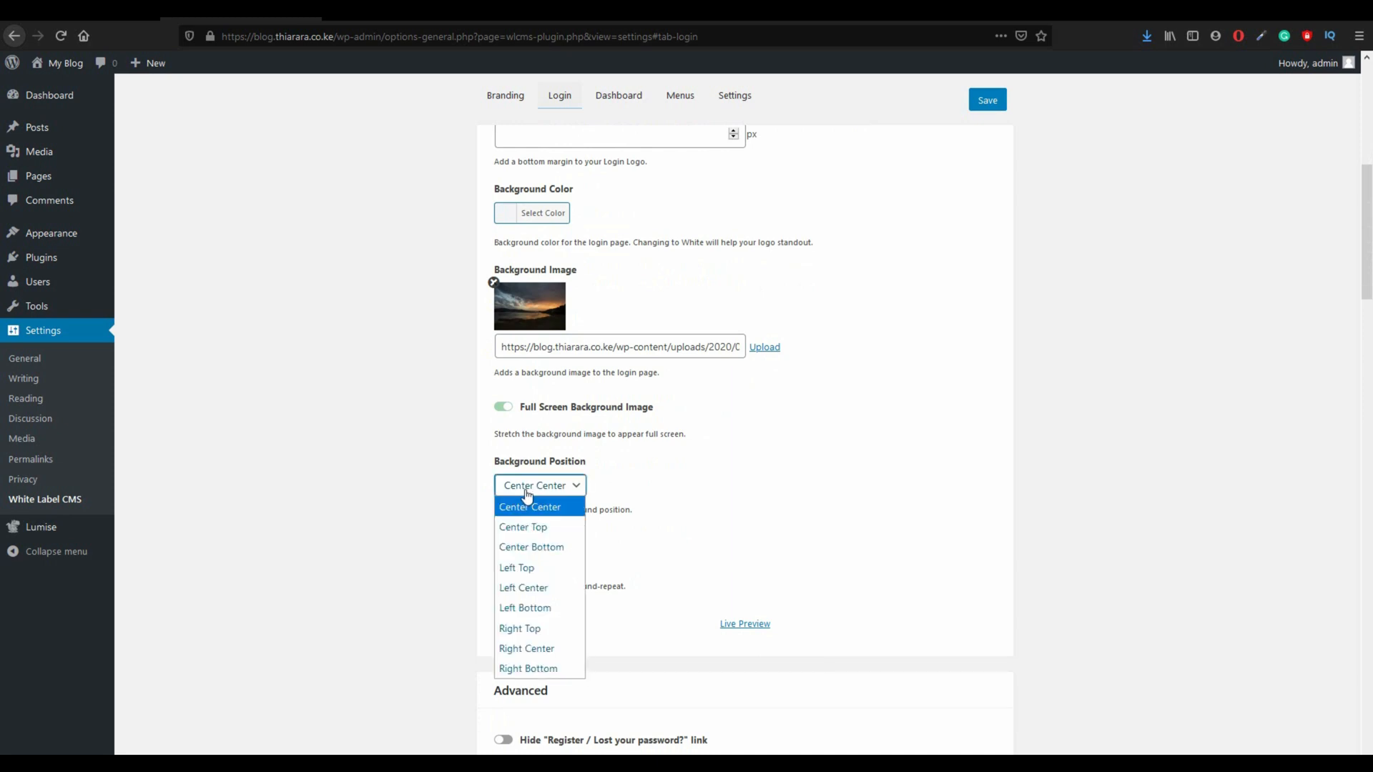
click(528, 502)
click(541, 570)
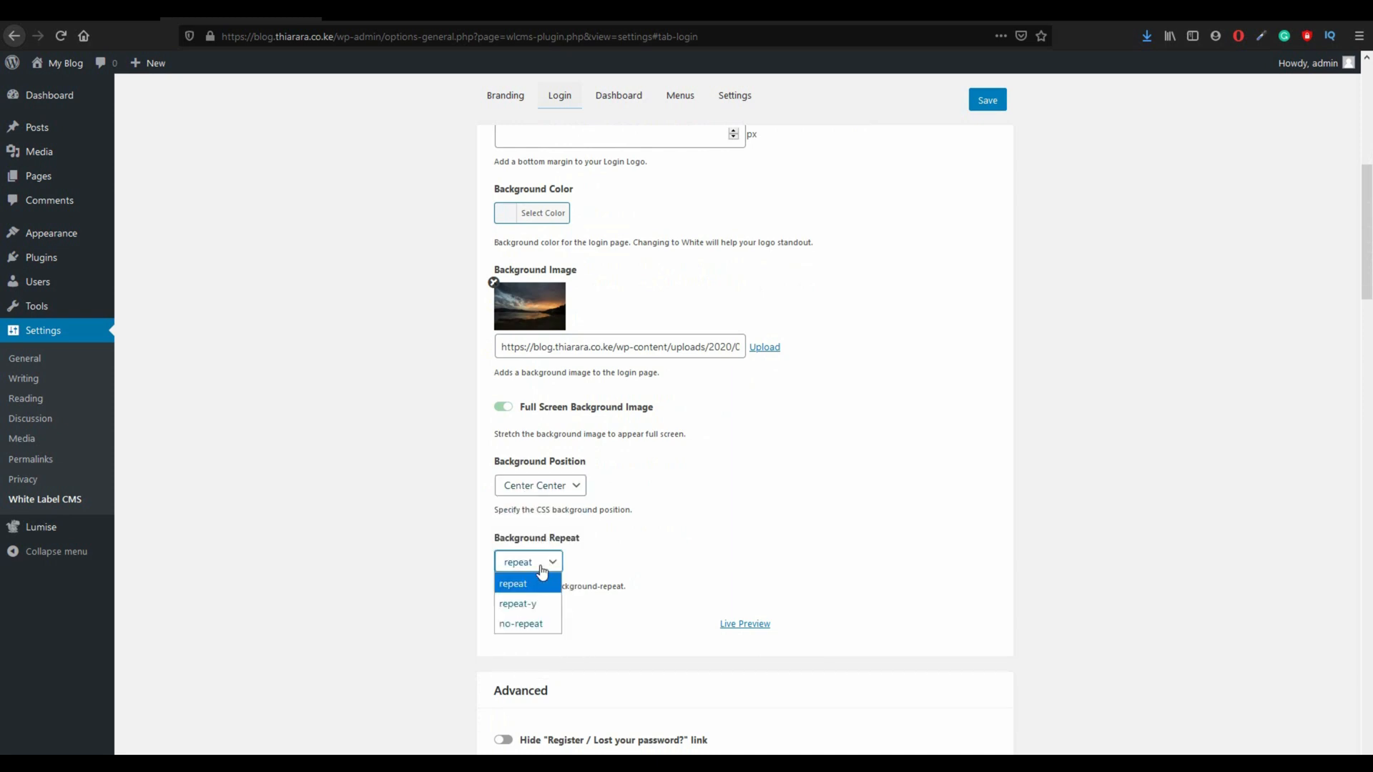
click(530, 622)
Step: Check the login page in the live preview, close it and save the plugin settings
scroll(715, 550, down, 2)
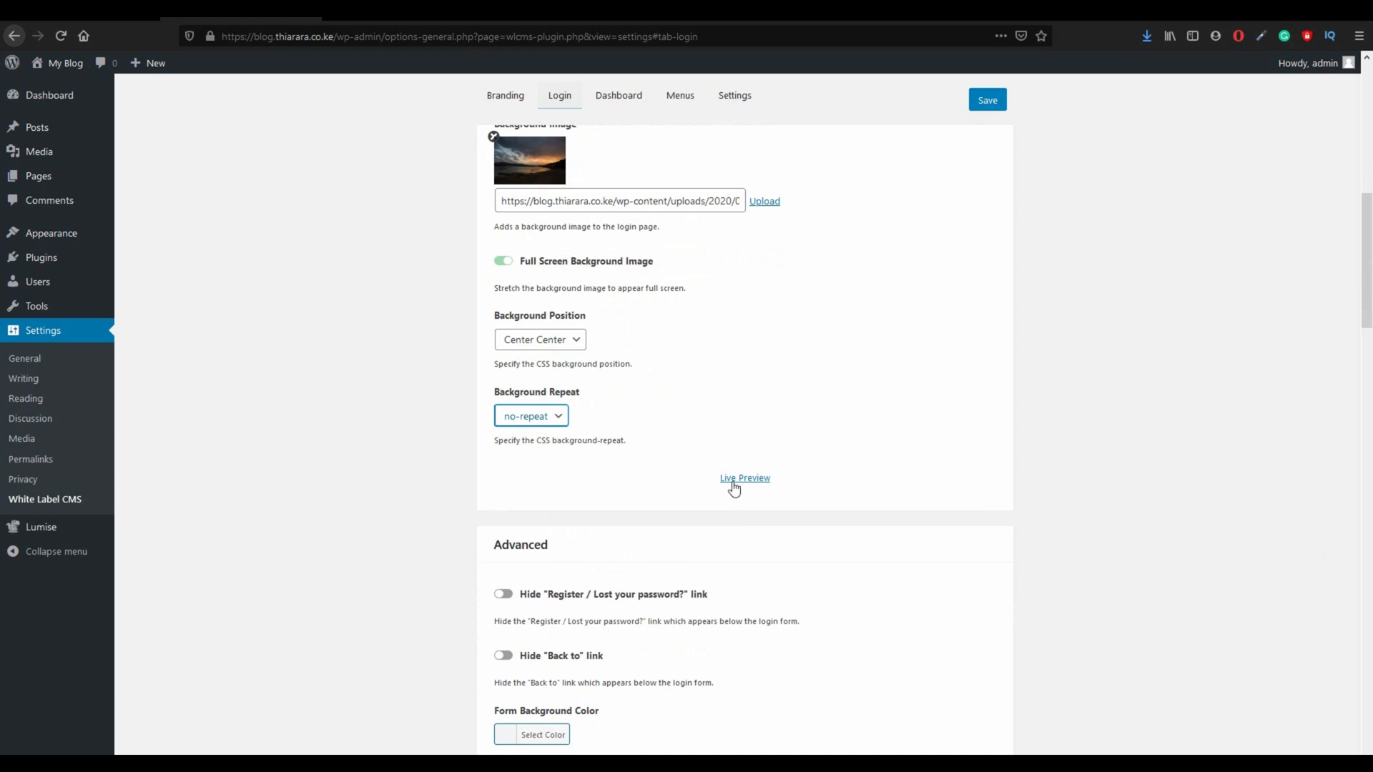
click(745, 480)
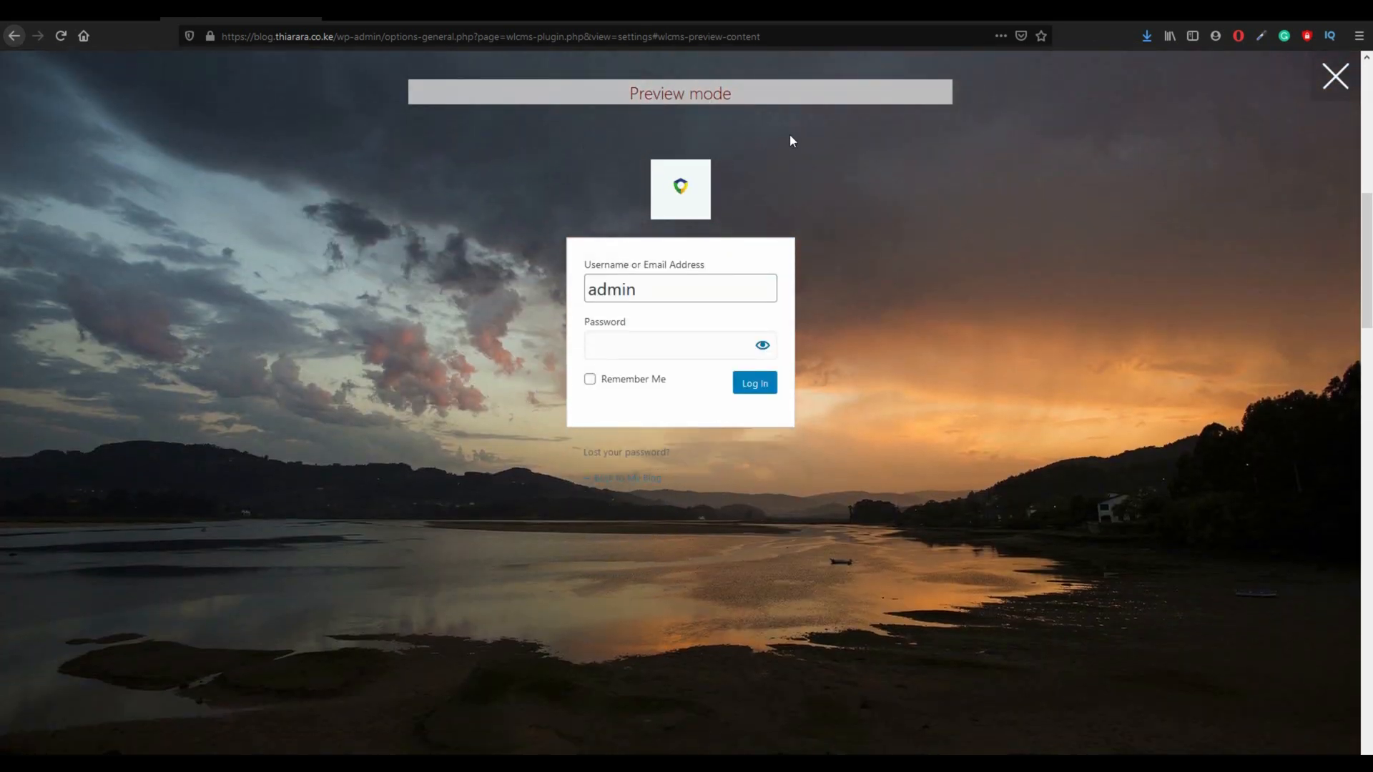
click(1334, 75)
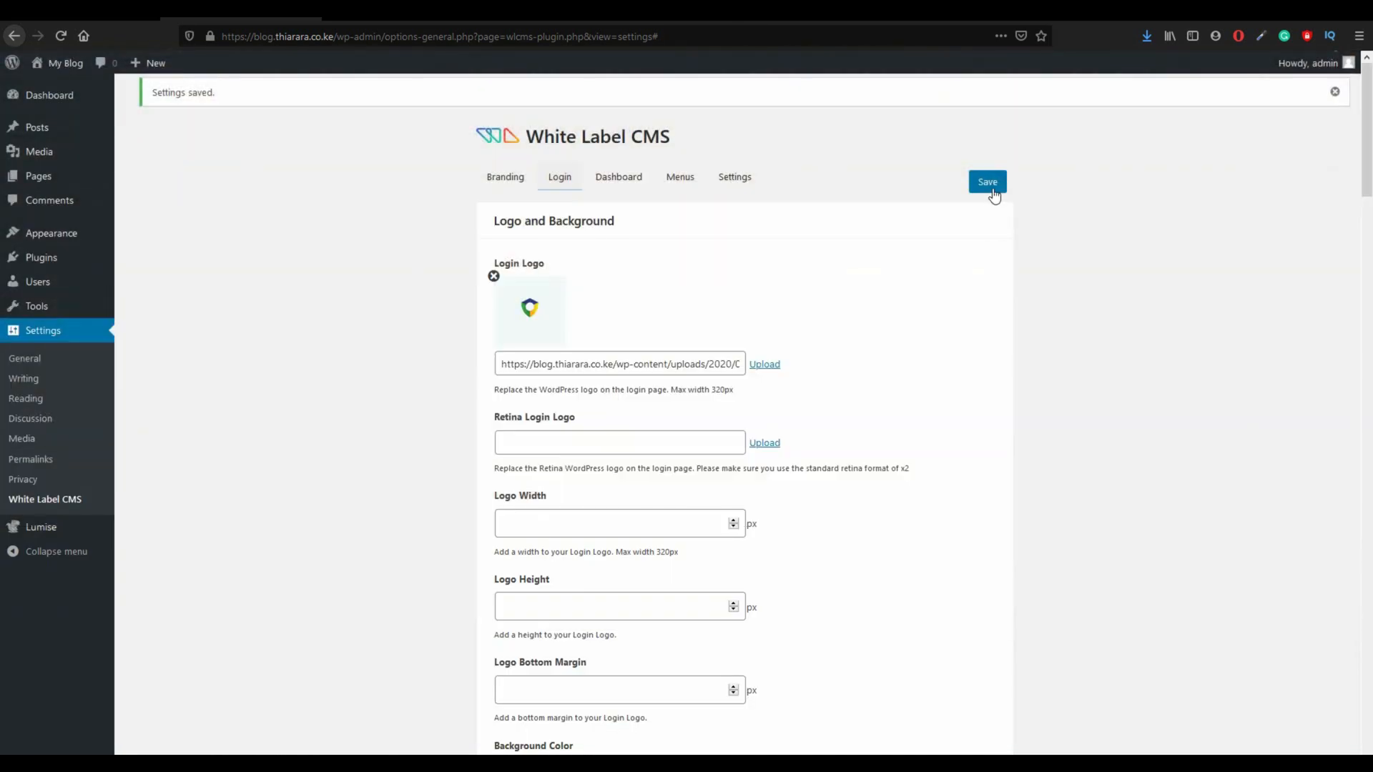
click(991, 184)
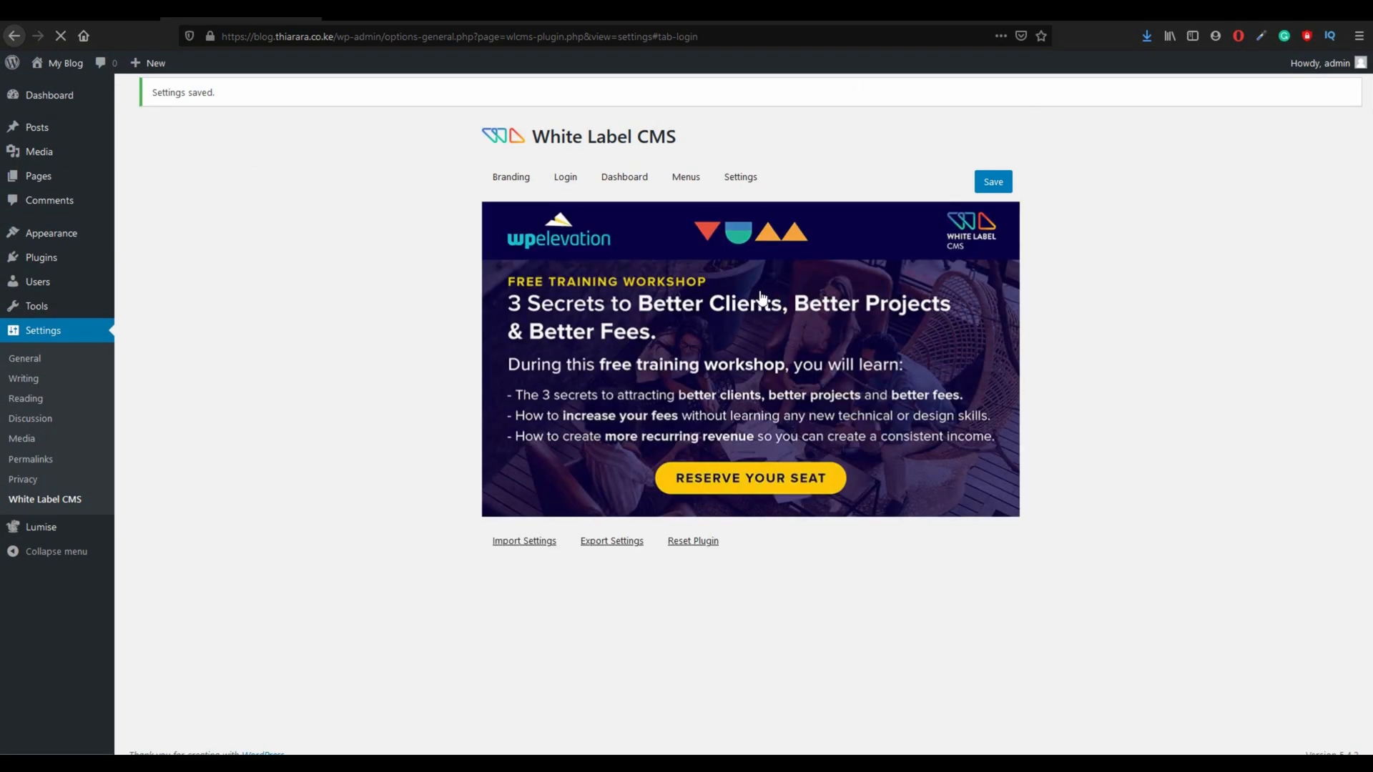
Step: In the login settings' advanced options, enable hiding the "Back to" link, comparing with the links below the form on the login page
click(567, 180)
scroll(668, 297, down, 6)
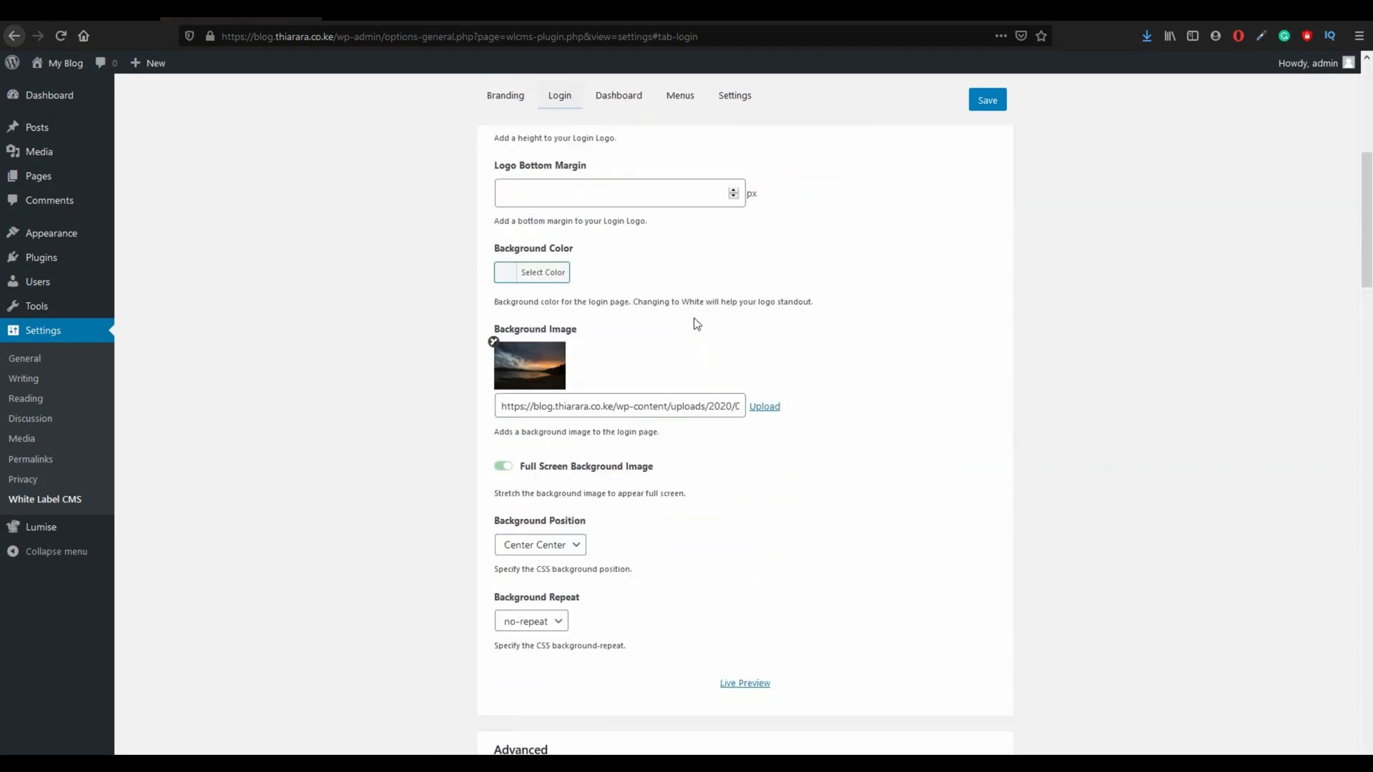
scroll(697, 323, down, 8)
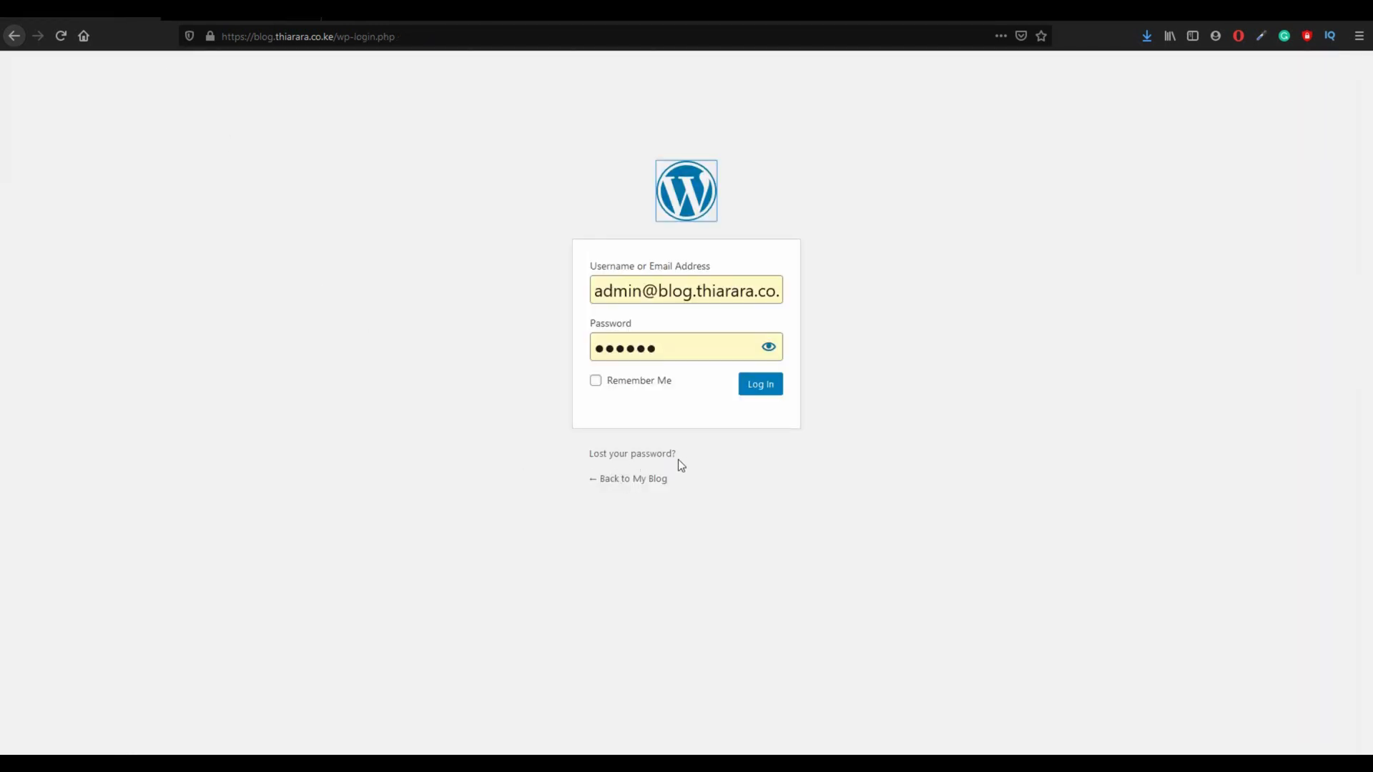
drag(681, 465, 591, 442)
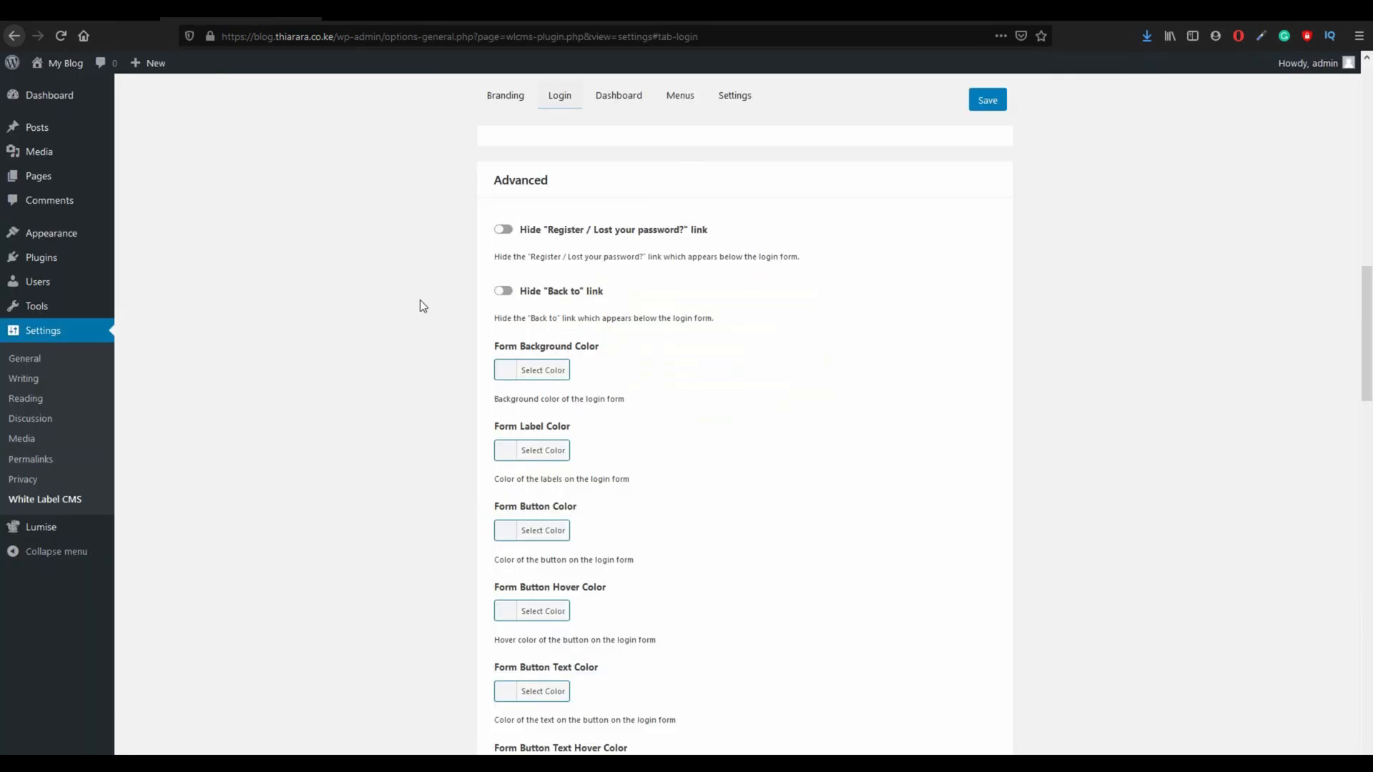
scroll(604, 422, down, 4)
scroll(601, 415, up, 3)
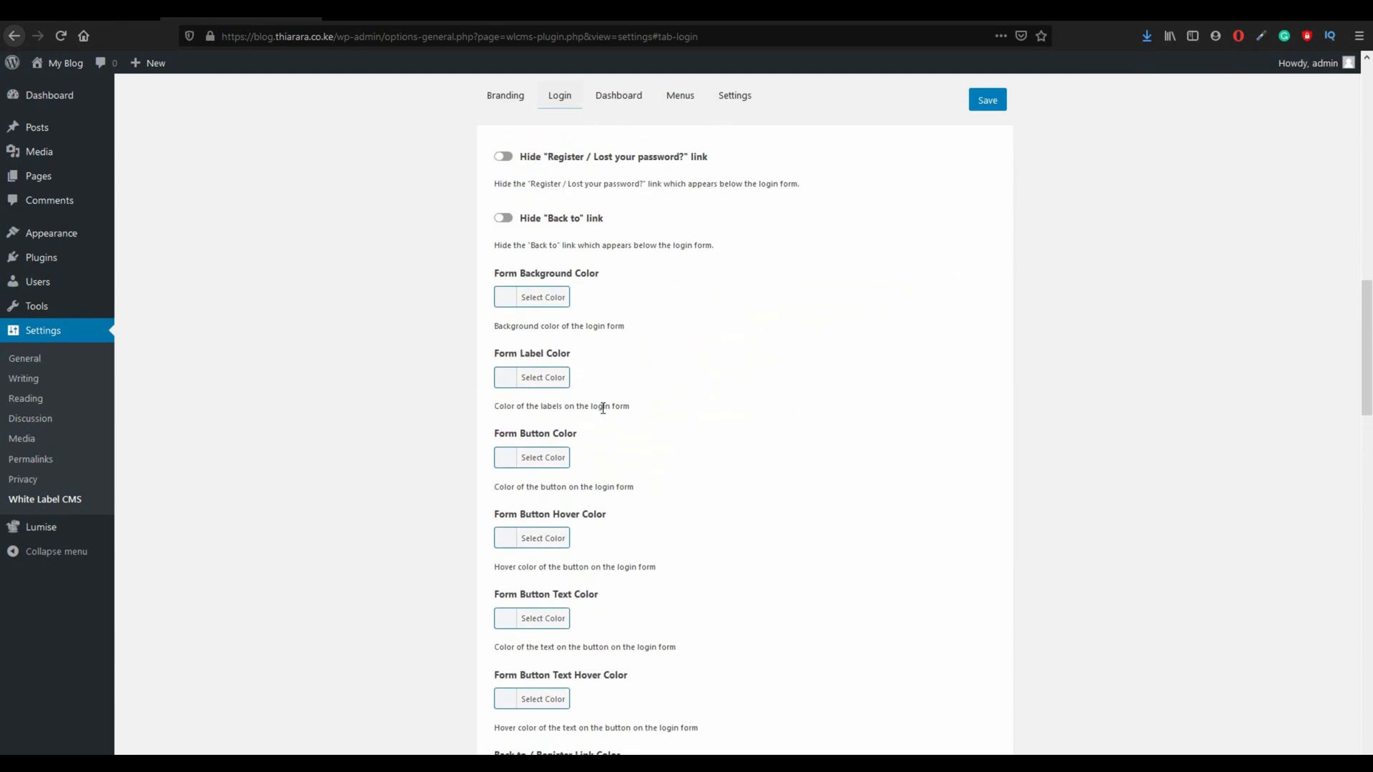
scroll(603, 407, up, 2)
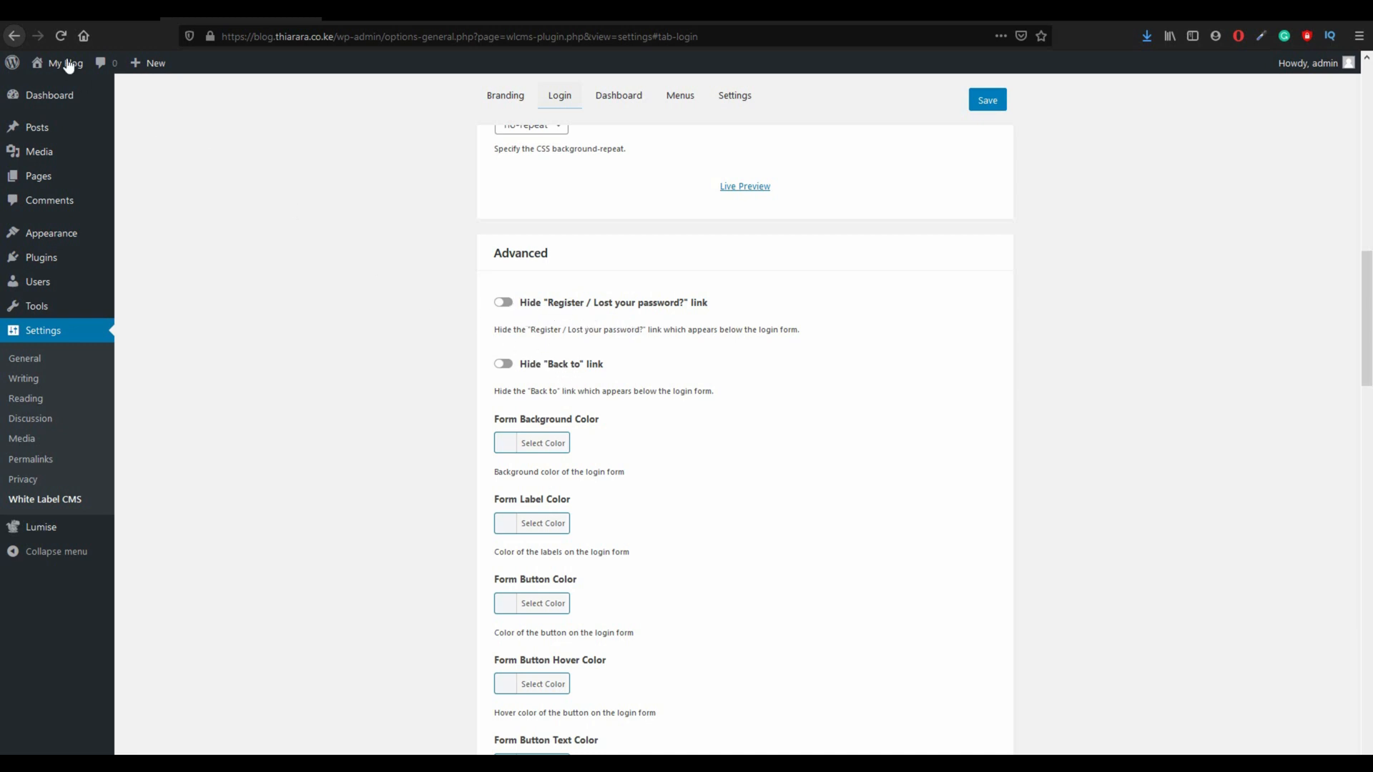
click(68, 65)
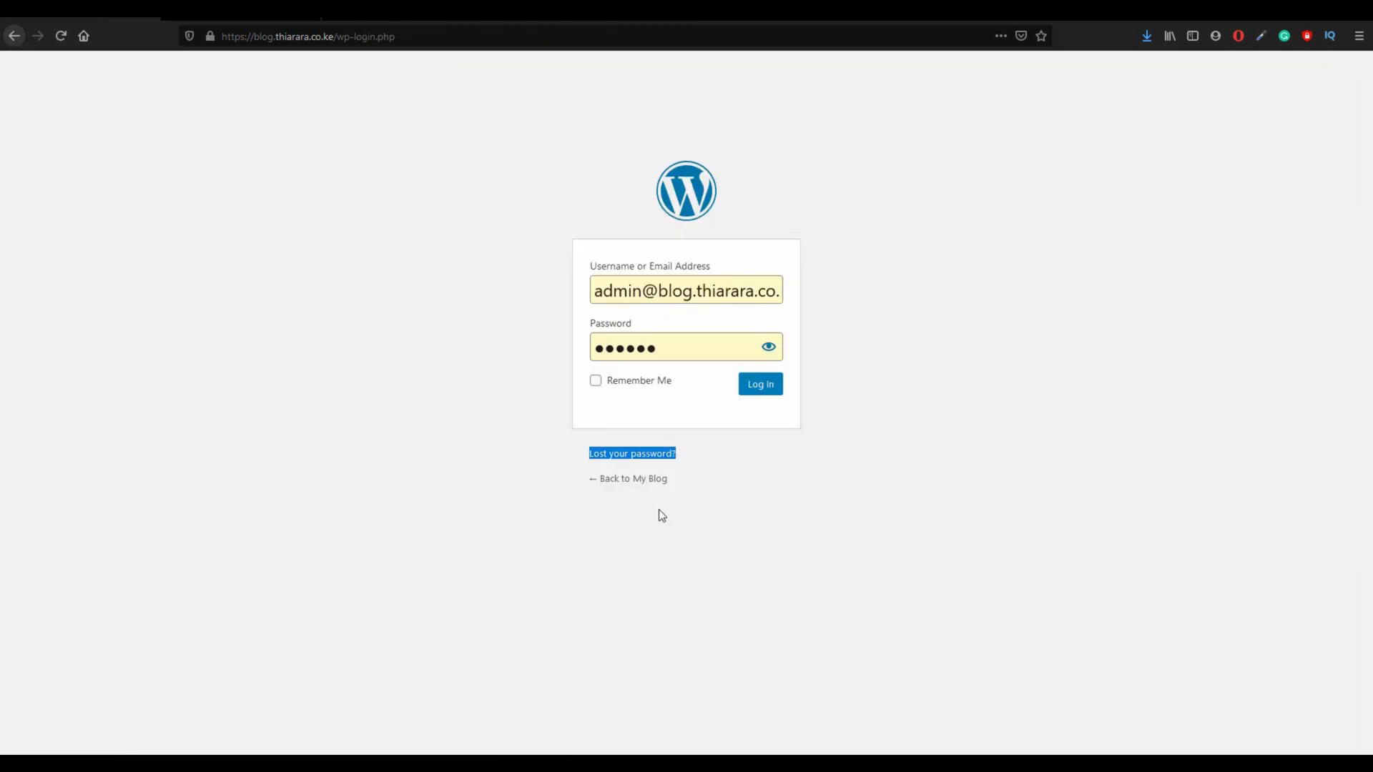
drag(674, 483, 590, 479)
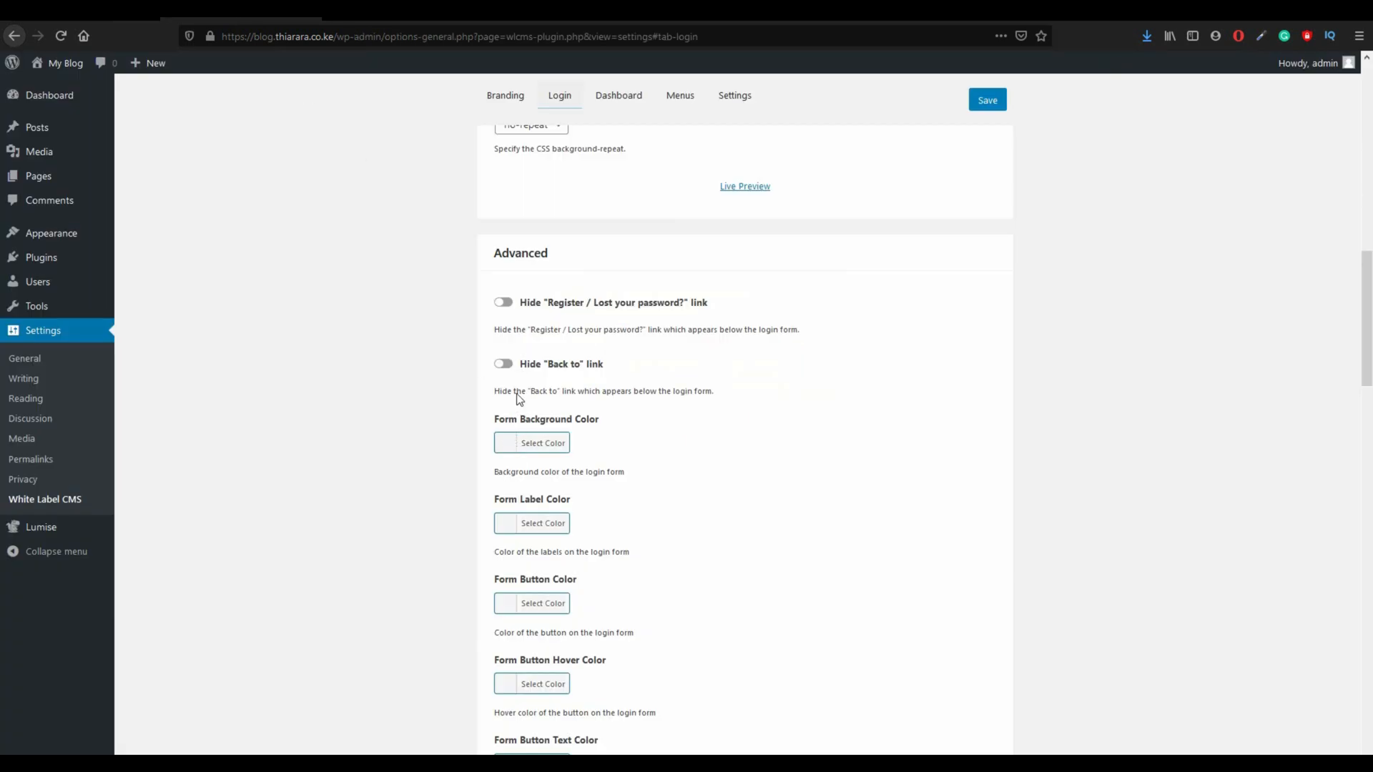
click(503, 364)
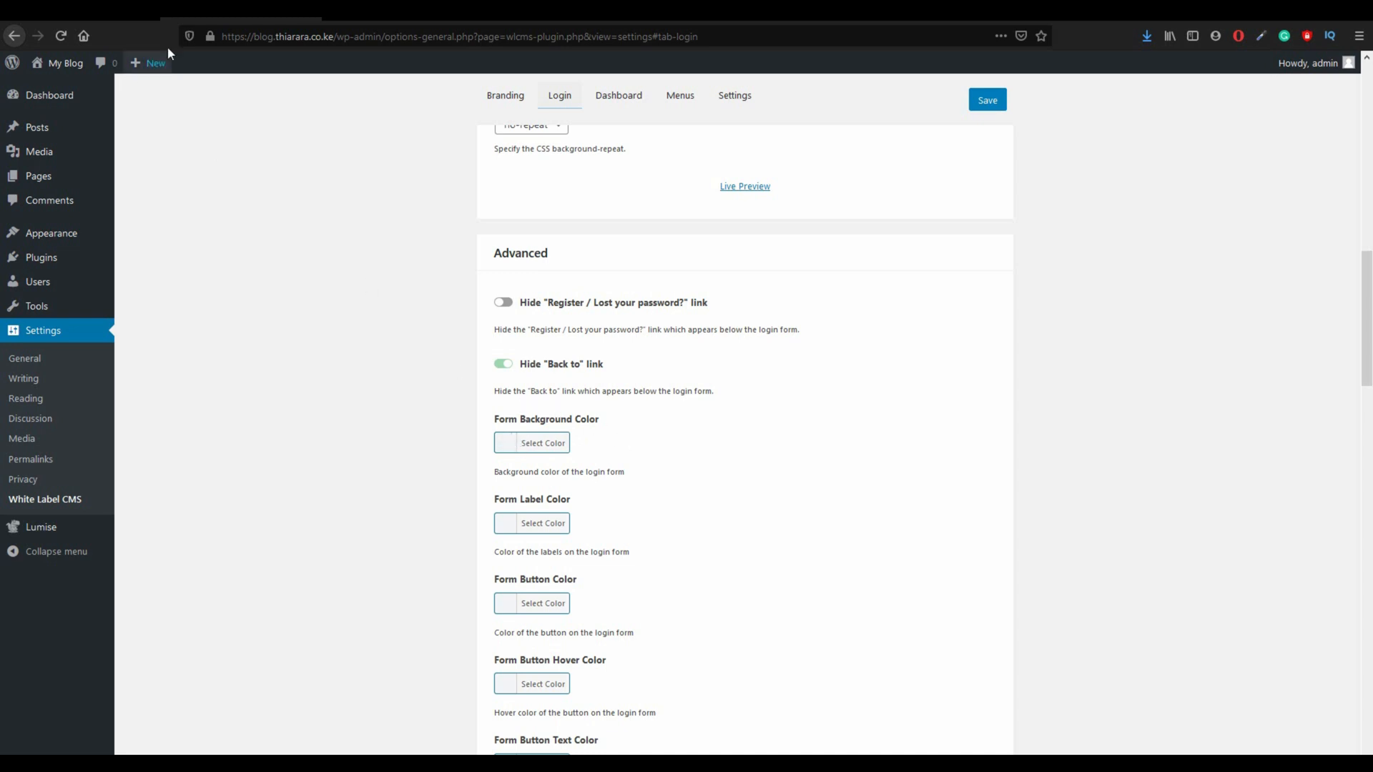
click(109, 15)
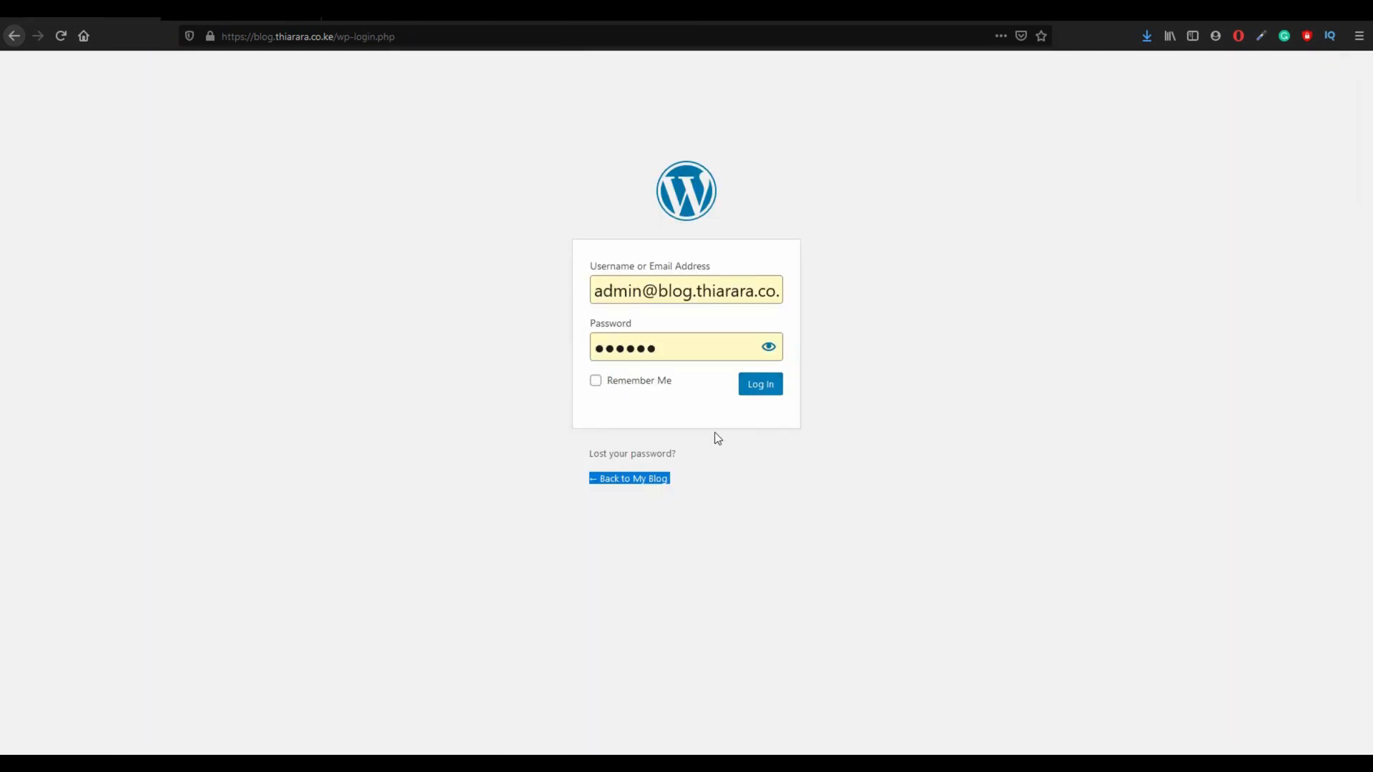
click(229, 11)
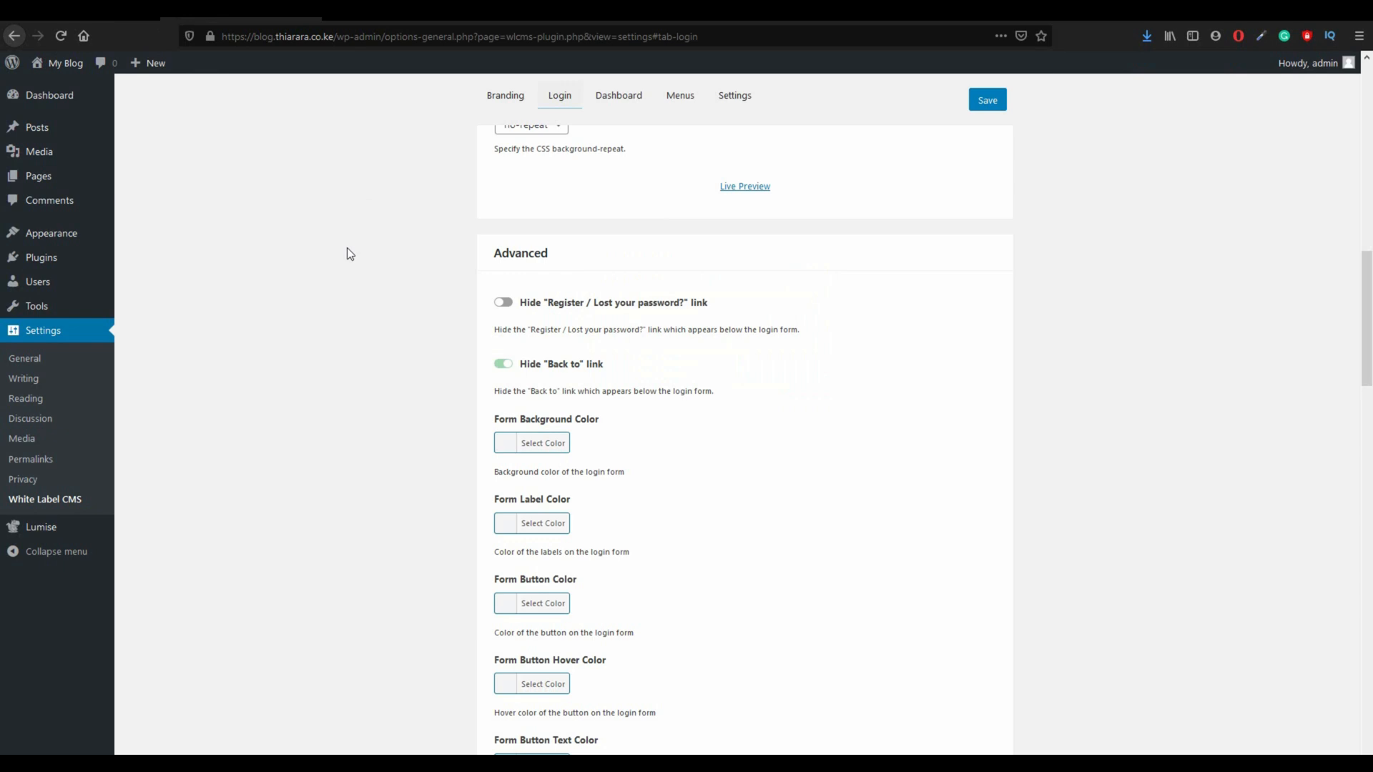
Step: Set the login form's background color to a custom light turquoise blue
click(507, 448)
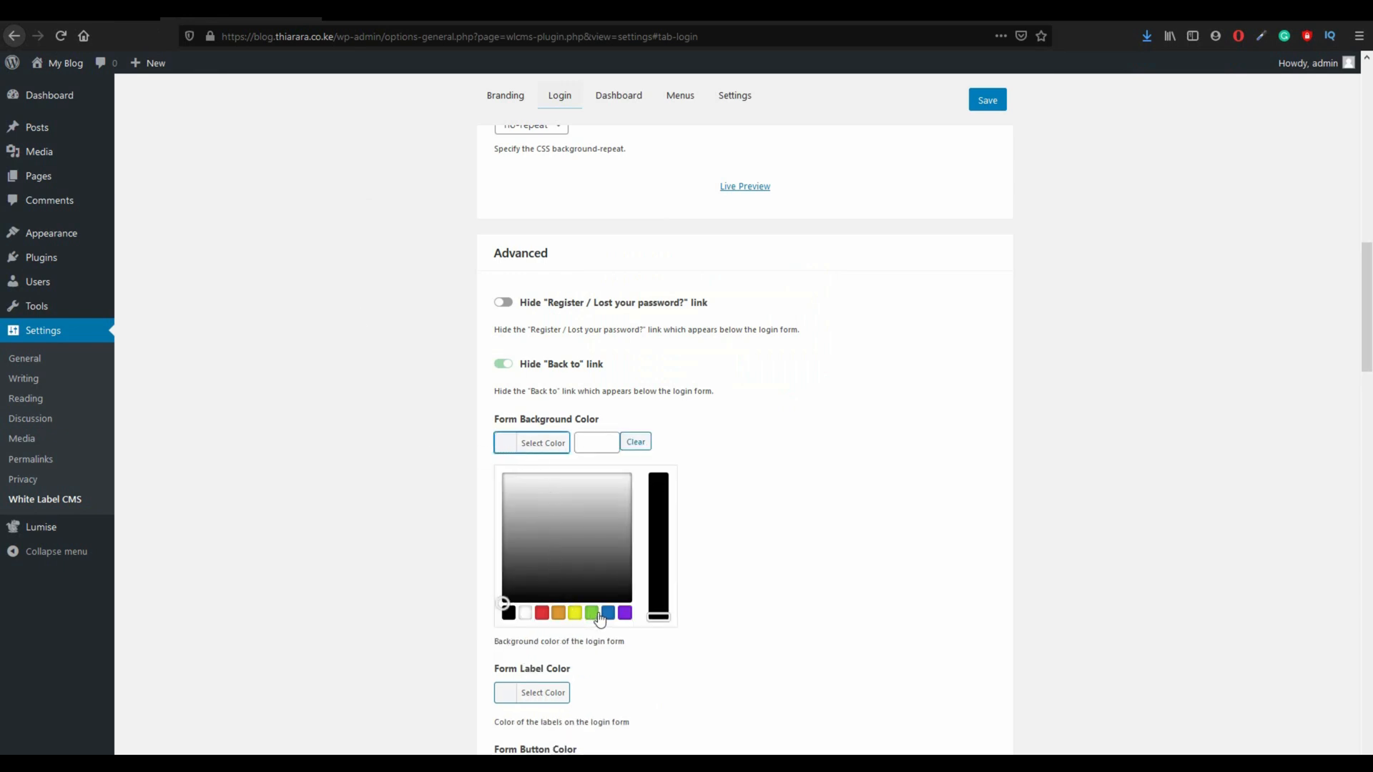
scroll(617, 615, down, 1)
drag(658, 542, 570, 420)
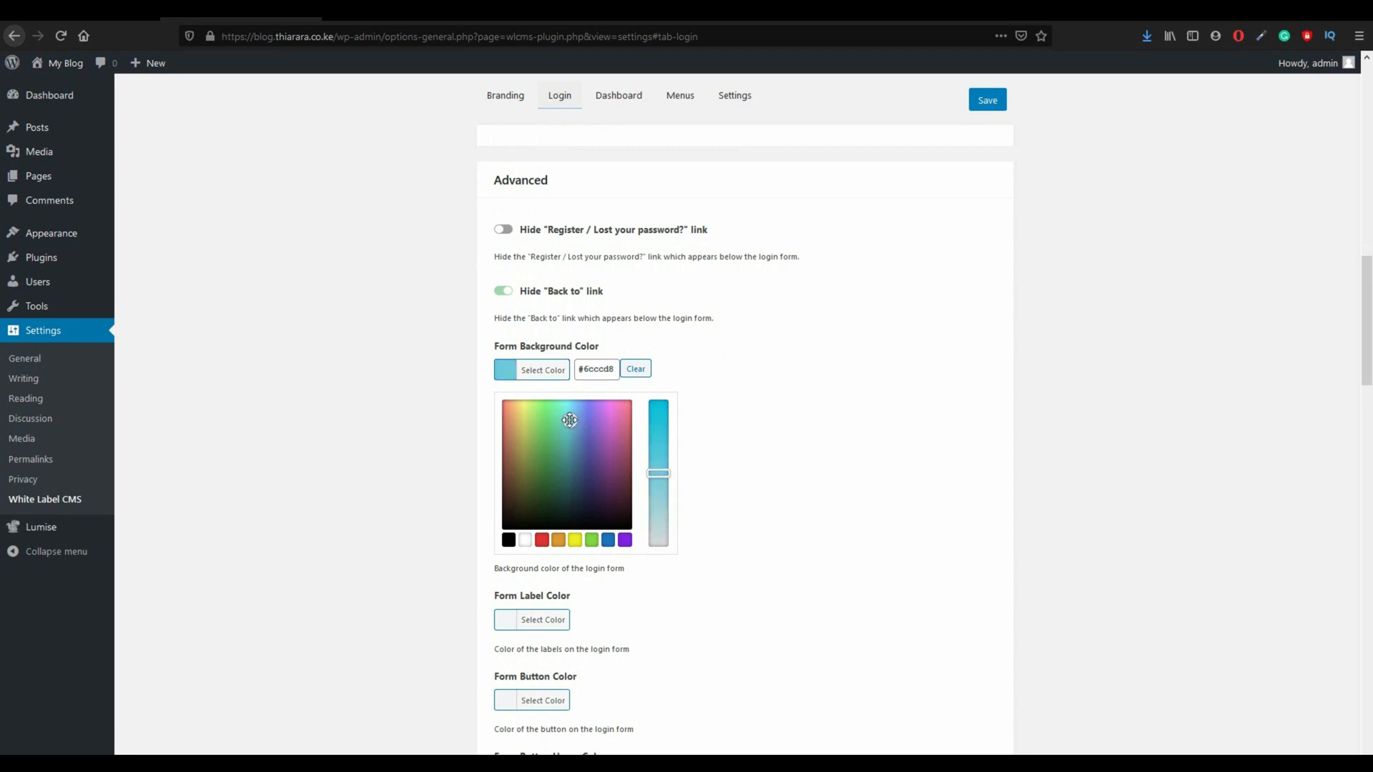
drag(658, 473, 659, 463)
click(728, 490)
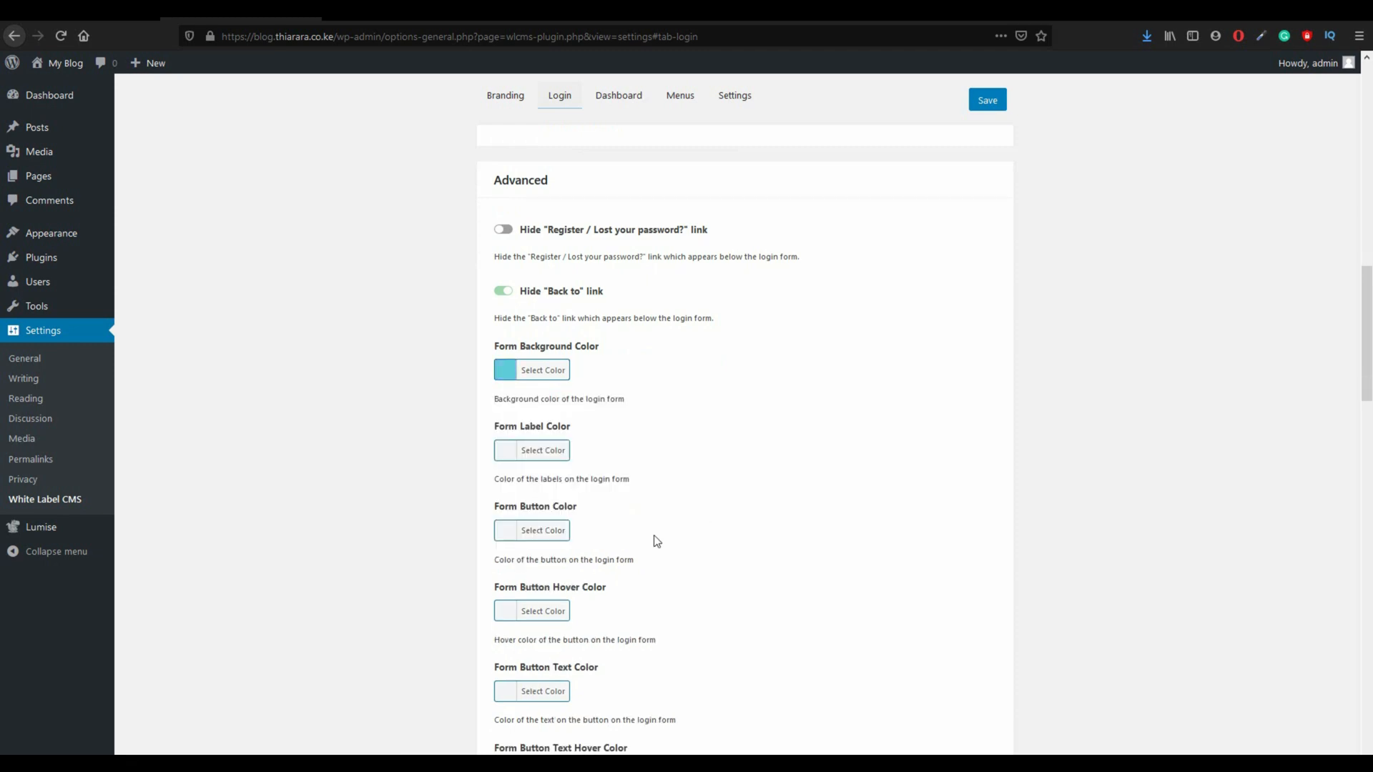
Step: Set the form label color to black #000000 and the form button color to red #dd3333
click(504, 452)
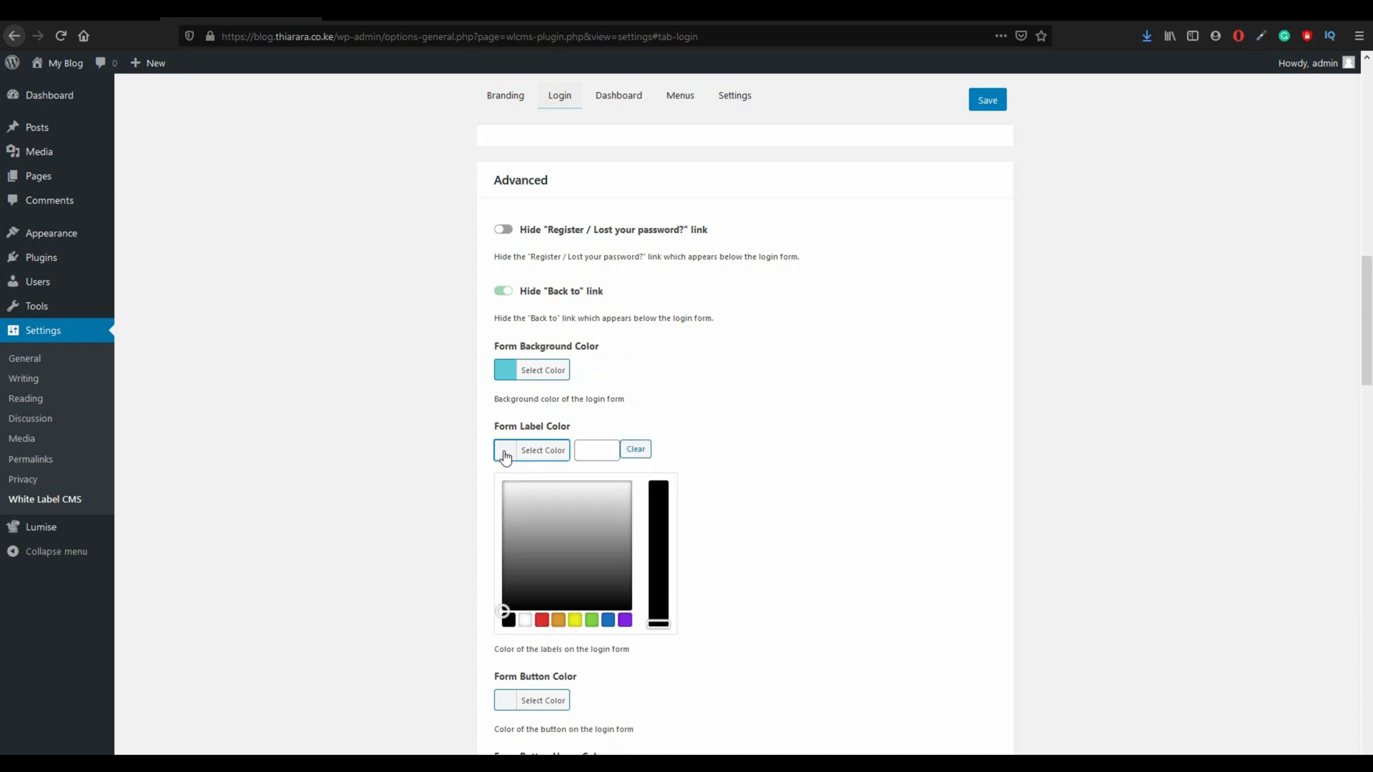
click(508, 619)
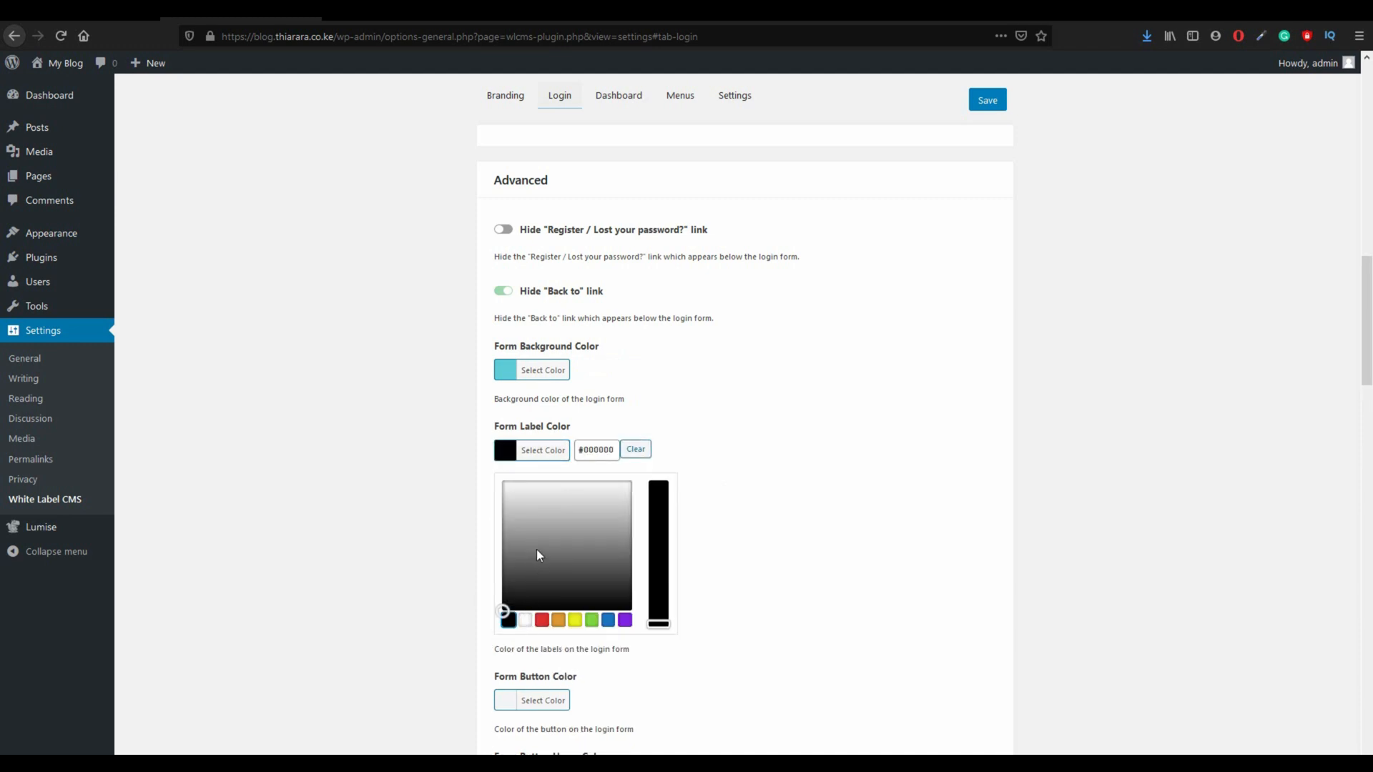
click(493, 614)
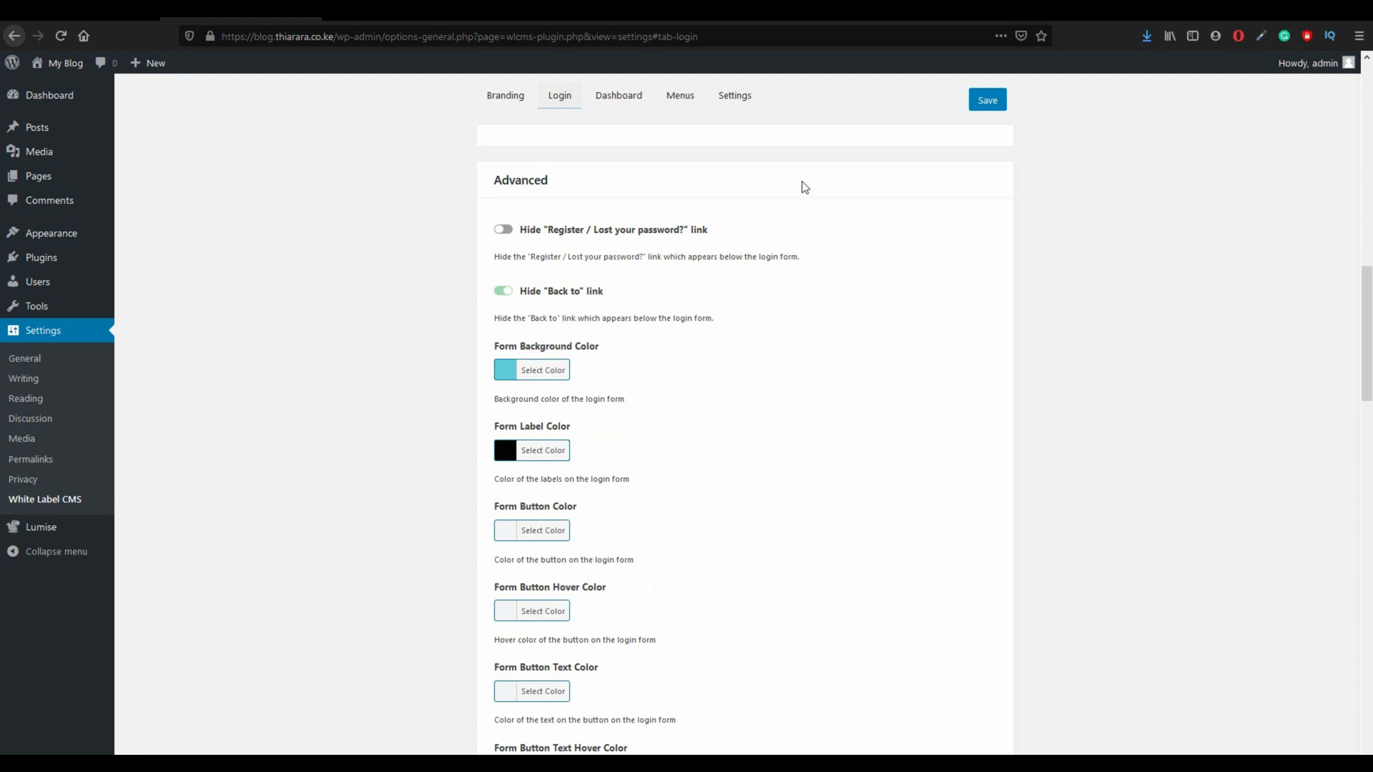
click(509, 536)
click(542, 701)
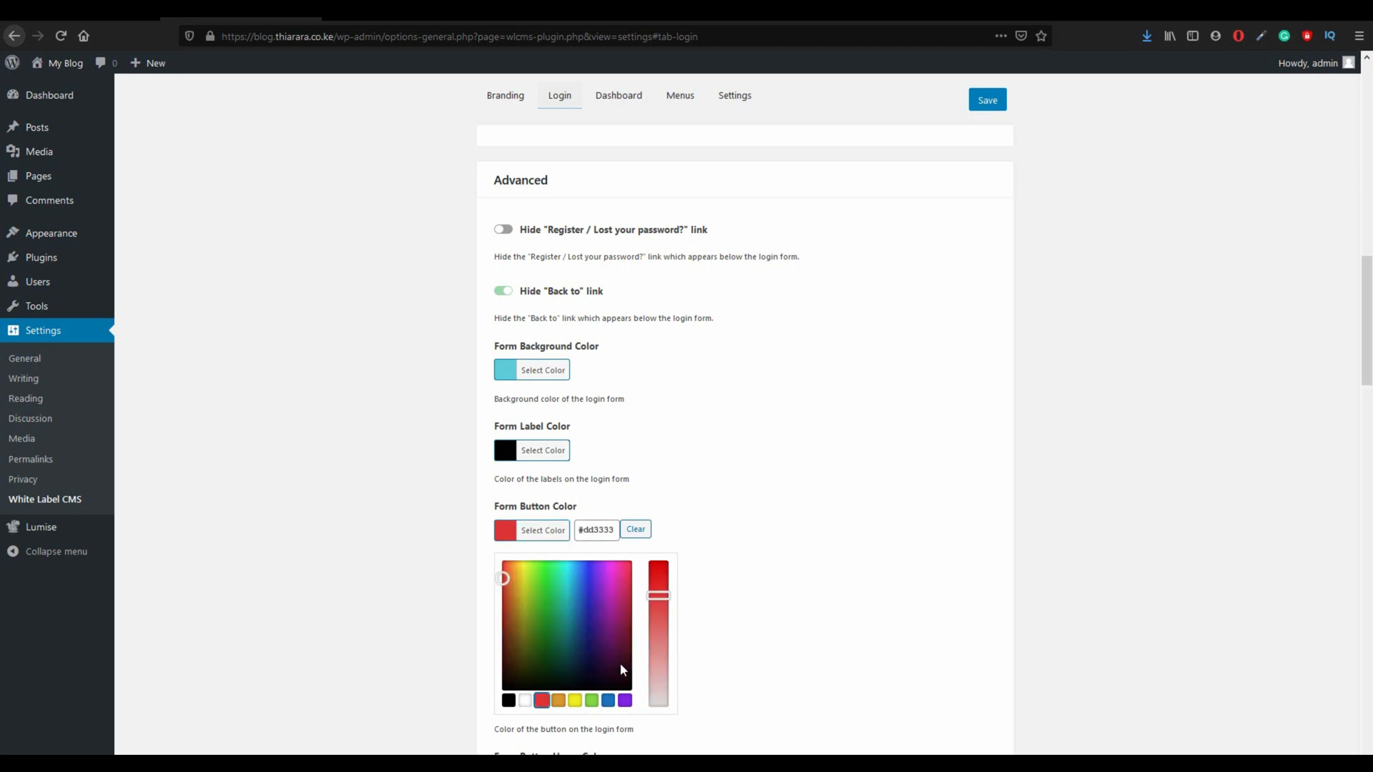
click(783, 494)
Step: Save the login settings and open the live preview of the login page
scroll(722, 465, down, 2)
scroll(722, 437, down, 2)
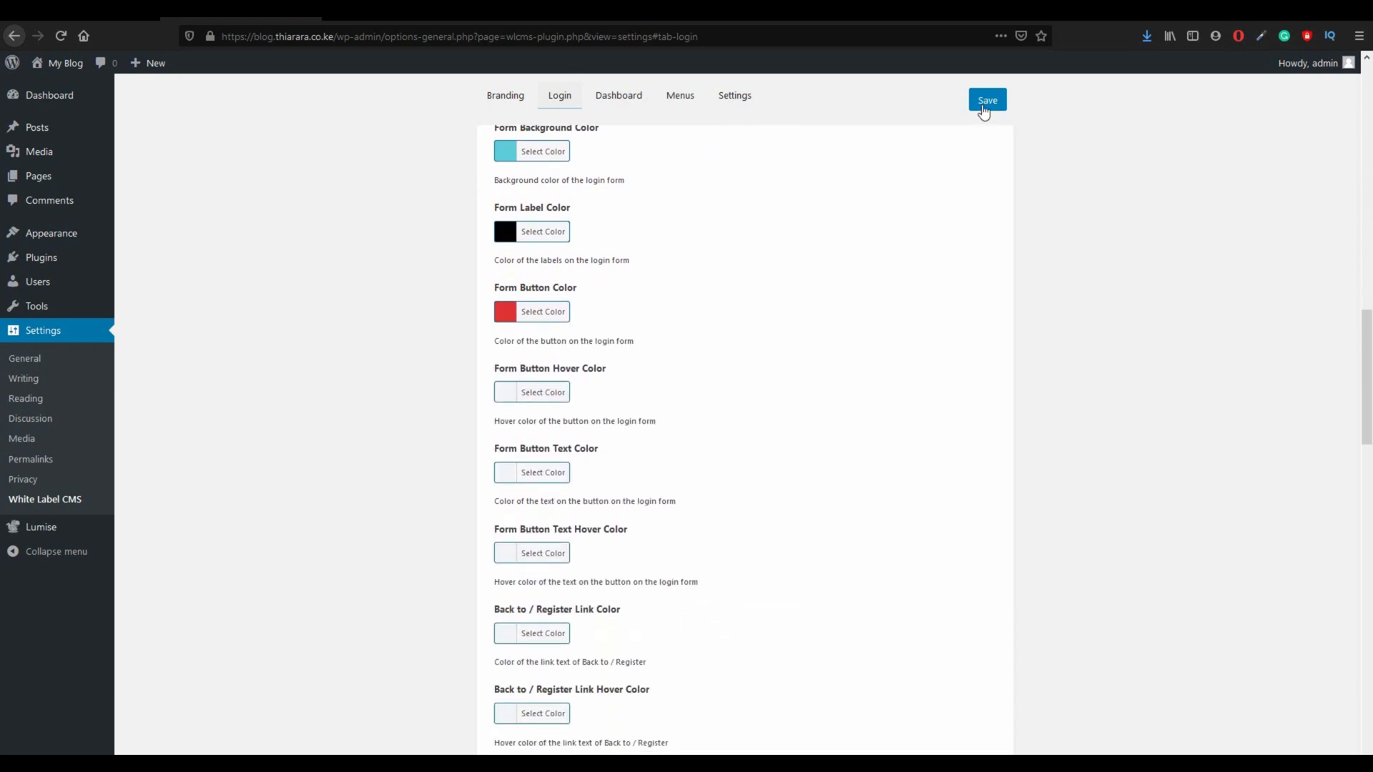
click(990, 101)
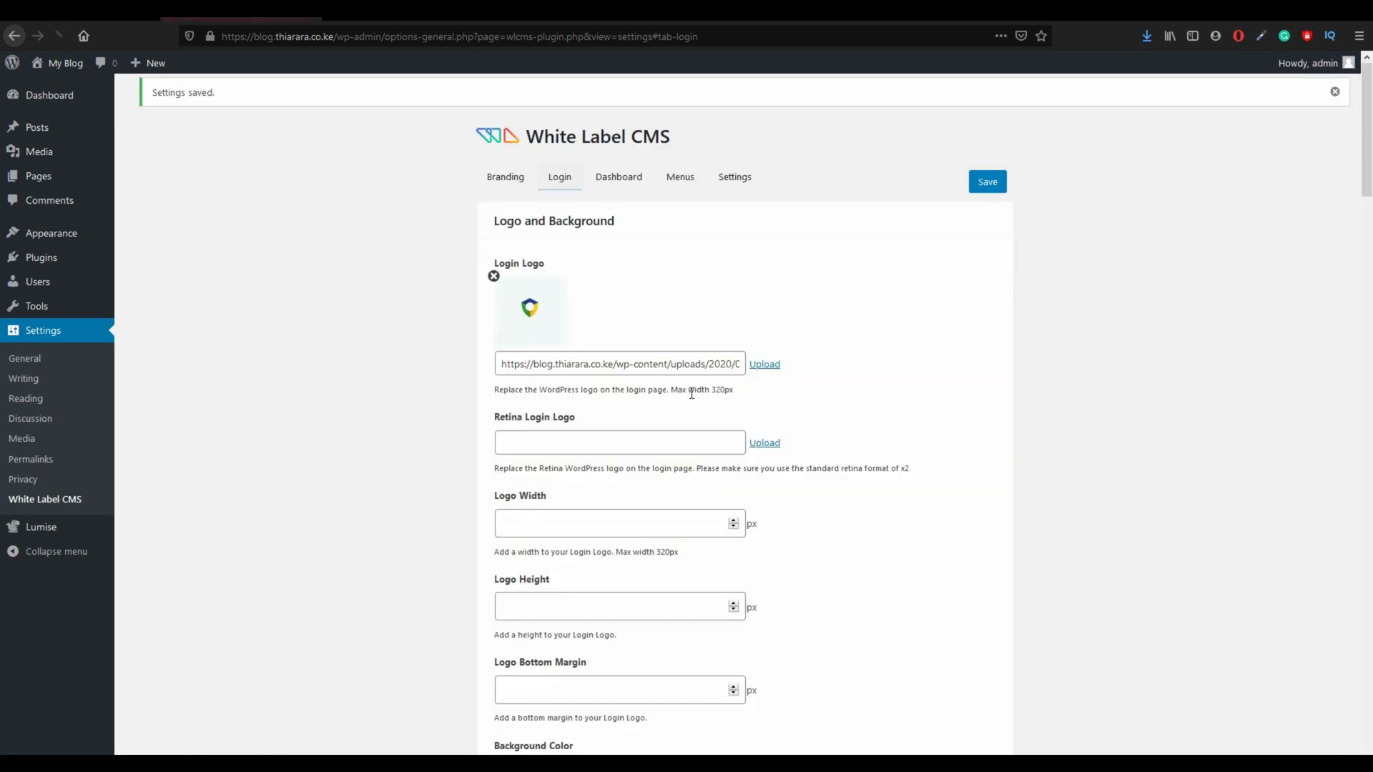
scroll(680, 384, down, 10)
scroll(722, 400, down, 2)
click(744, 333)
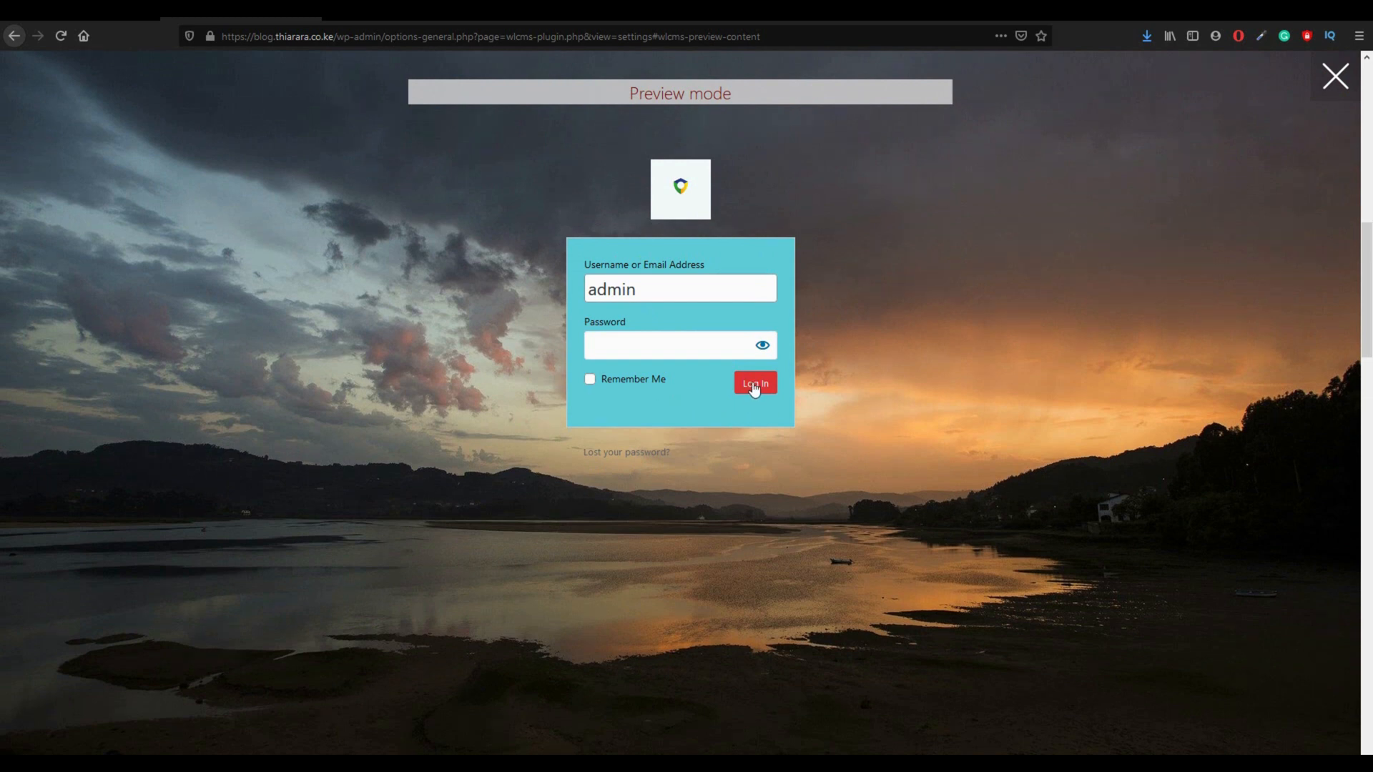
Step: Examine the recolored login form in the preview, compare it with the default login page and close the preview
click(645, 286)
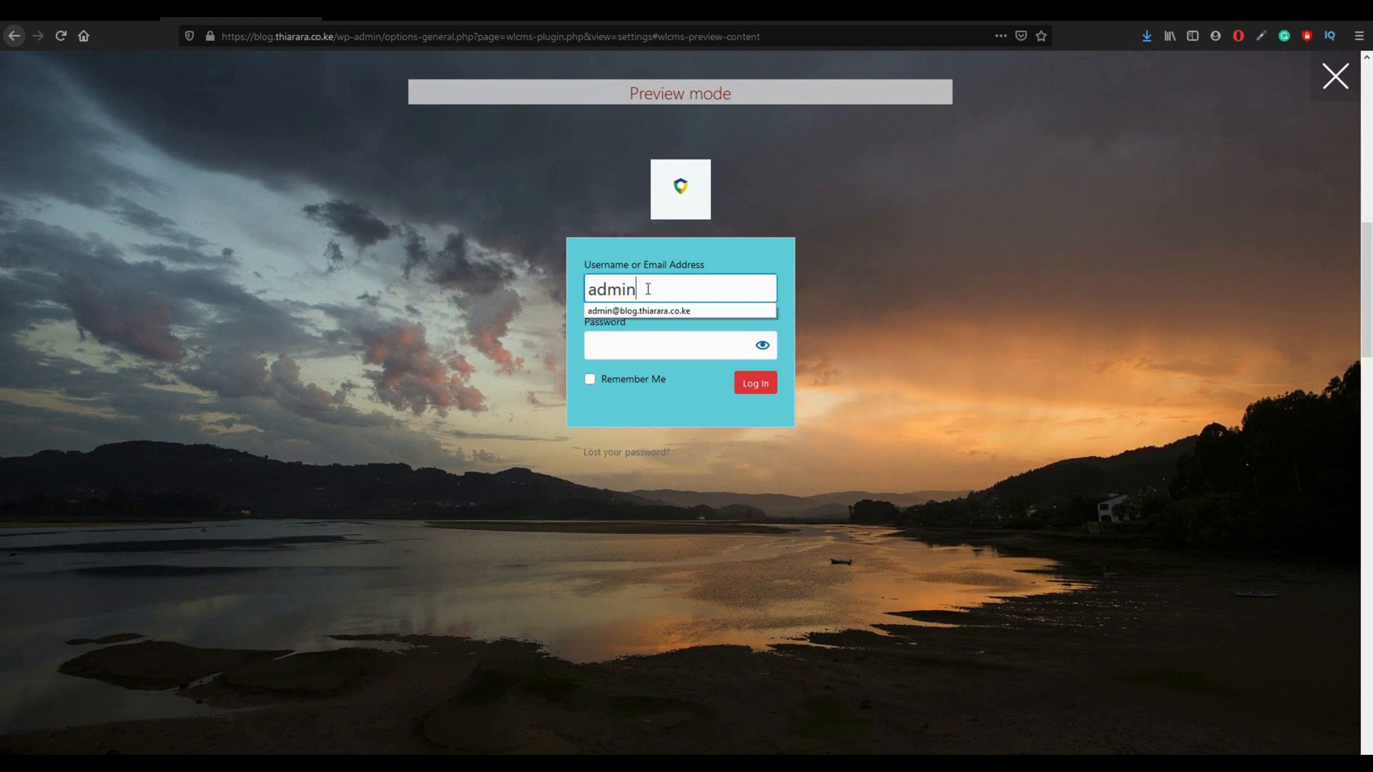
click(711, 270)
drag(703, 268, 585, 296)
click(575, 307)
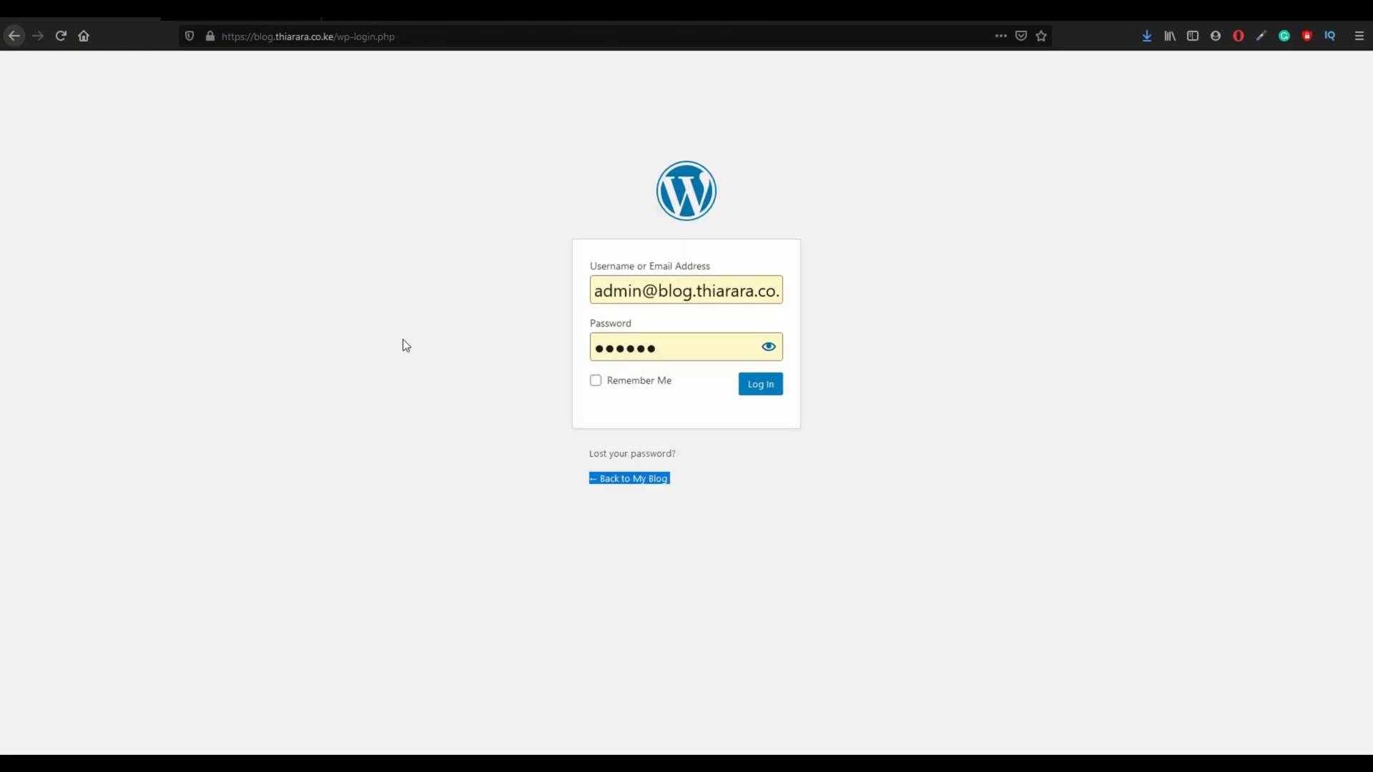
click(235, 16)
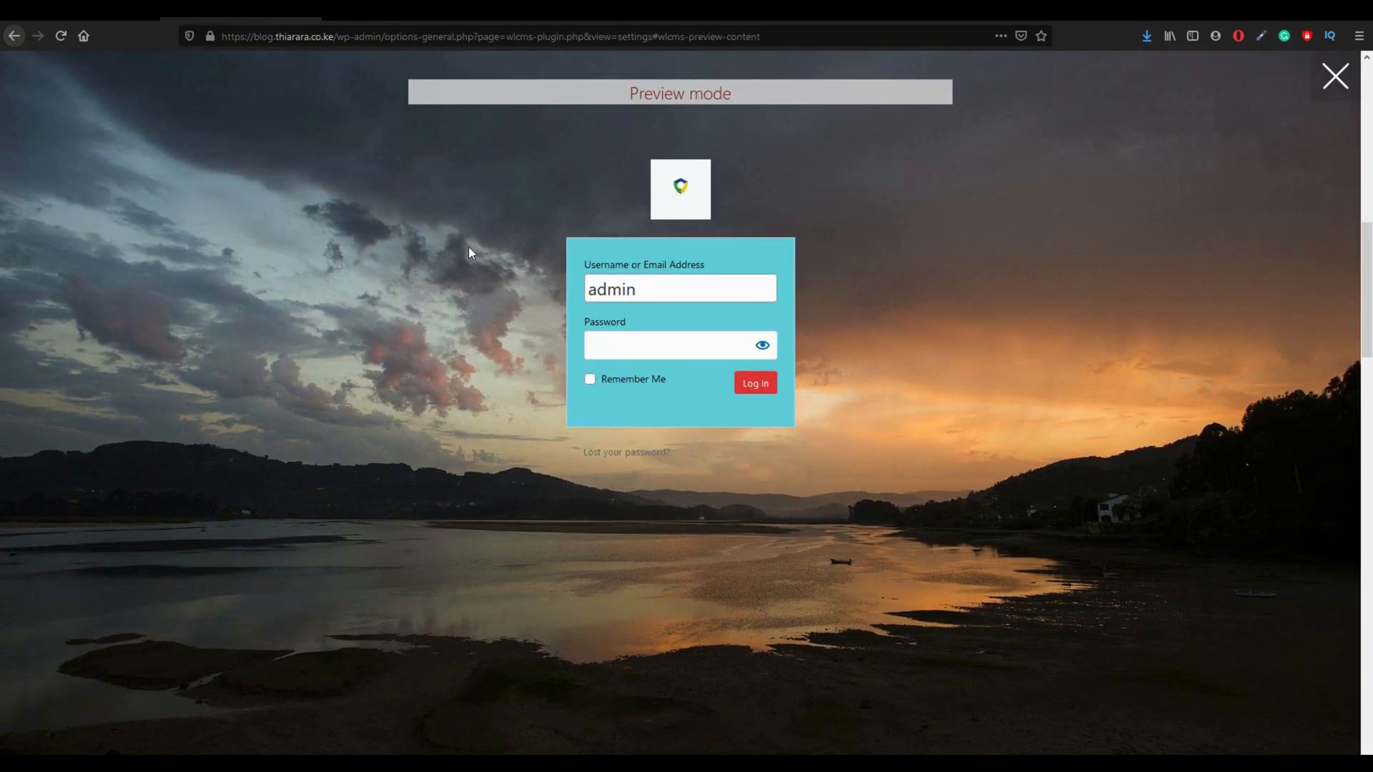
click(1334, 76)
Step: Set the form button hover color to red #dd3333 in the advanced login options
scroll(627, 472, down, 10)
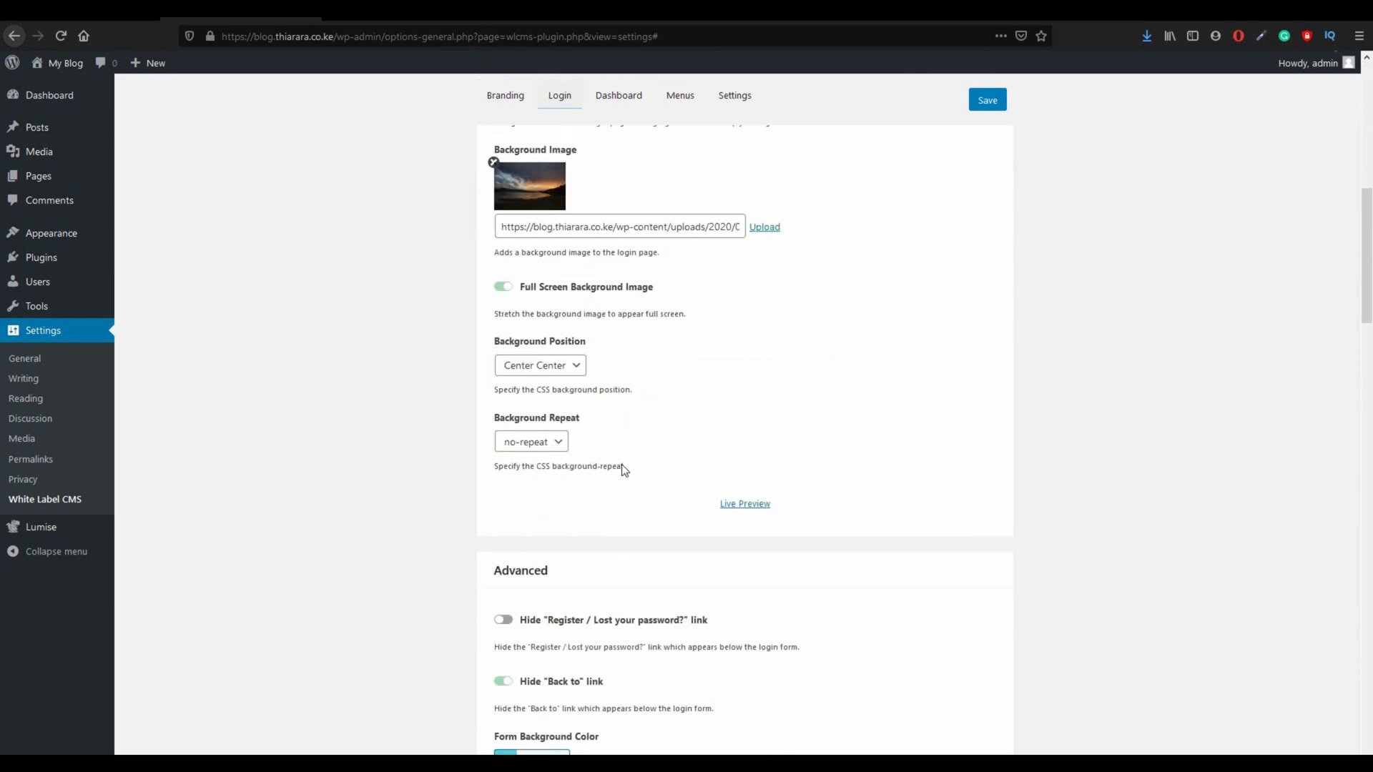
scroll(624, 470, down, 8)
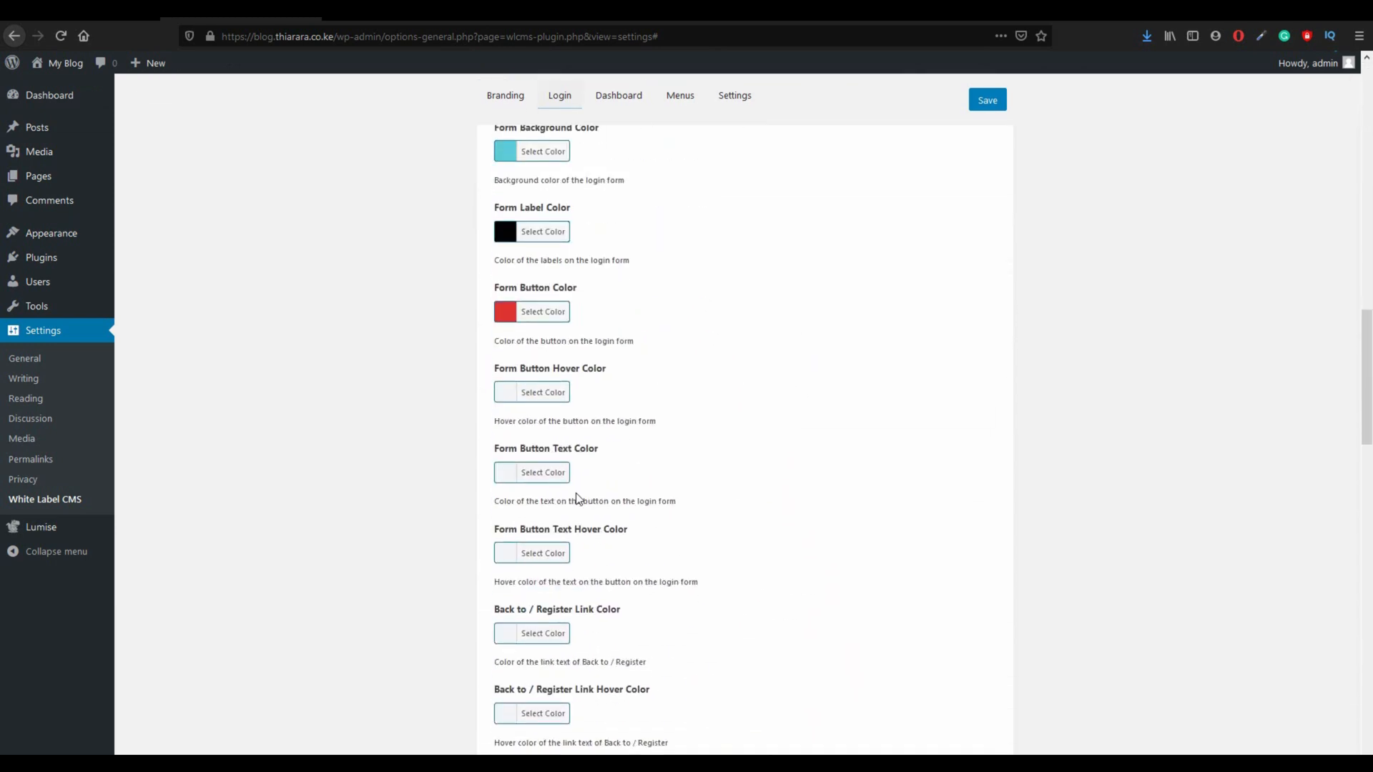
scroll(578, 498, down, 2)
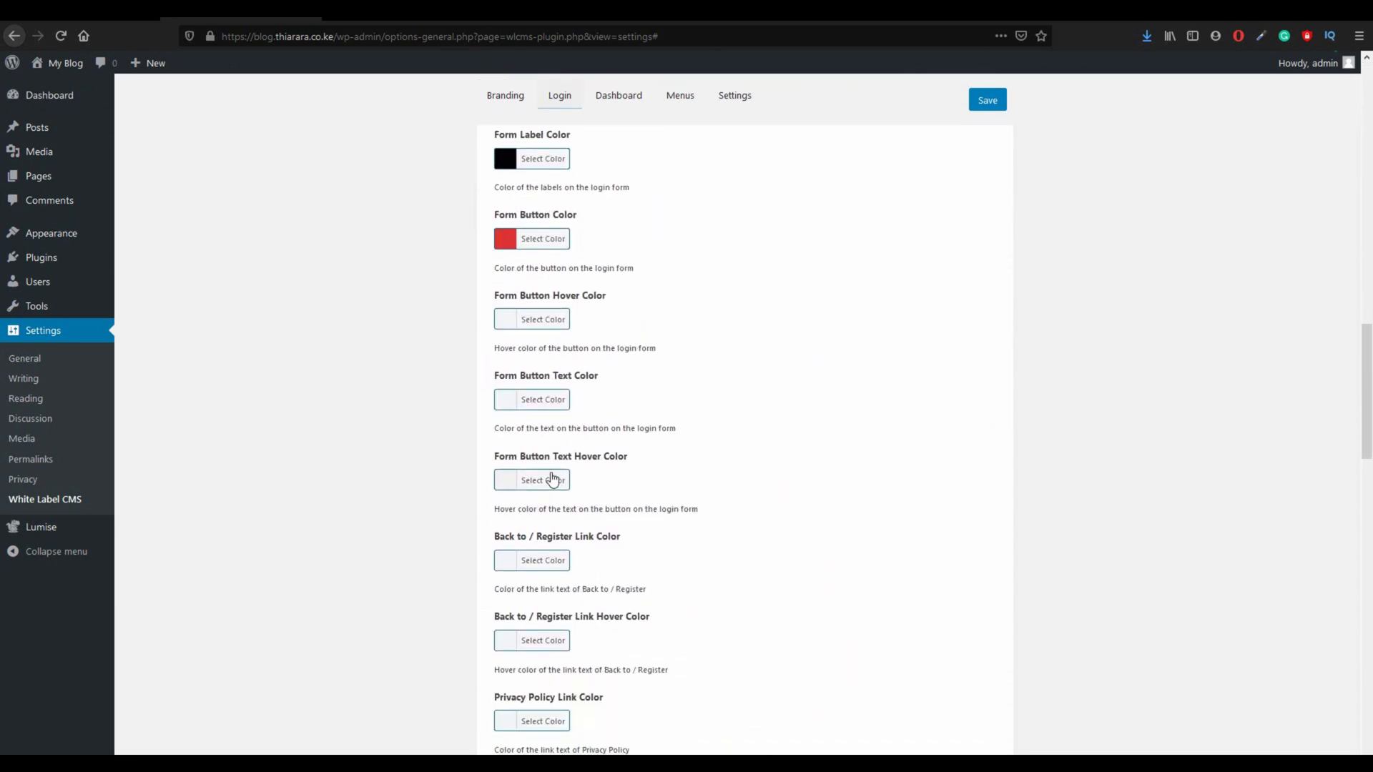
click(507, 326)
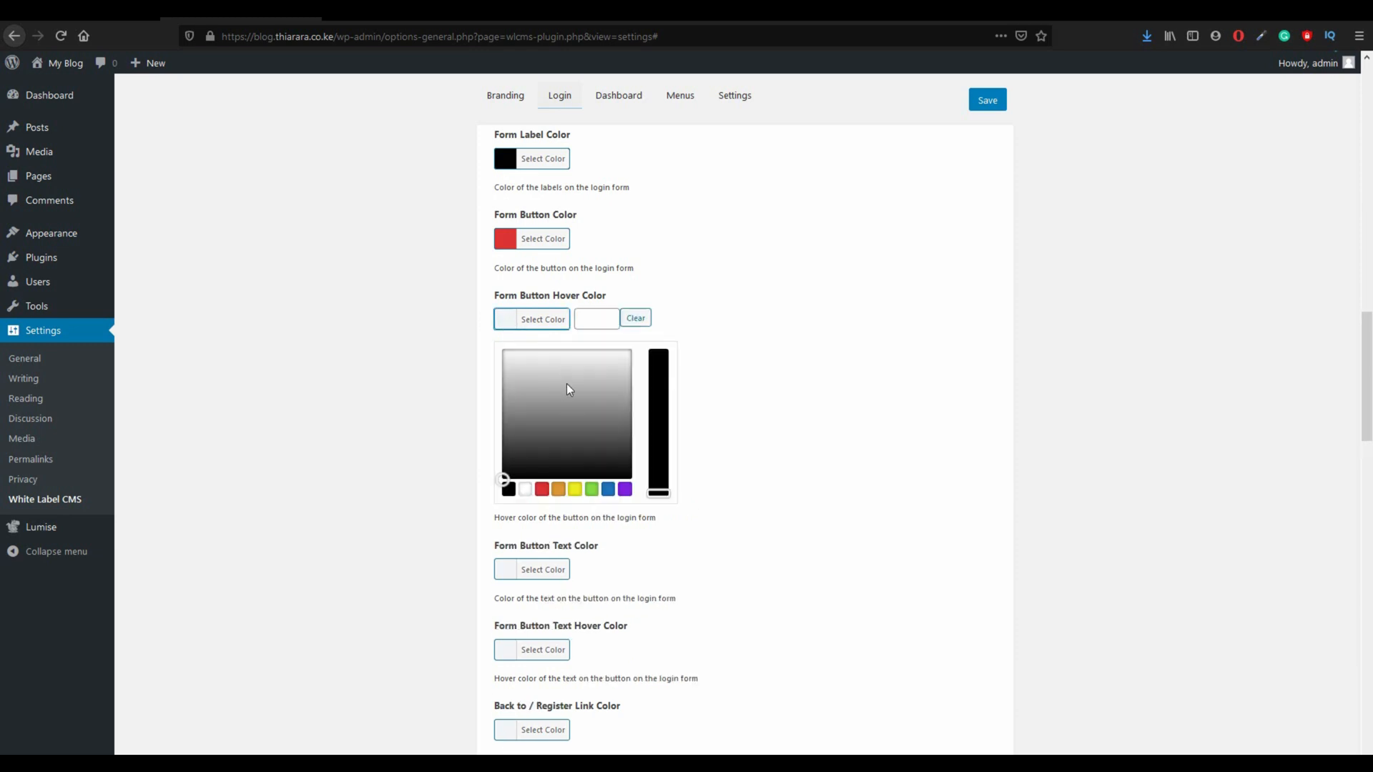
click(541, 492)
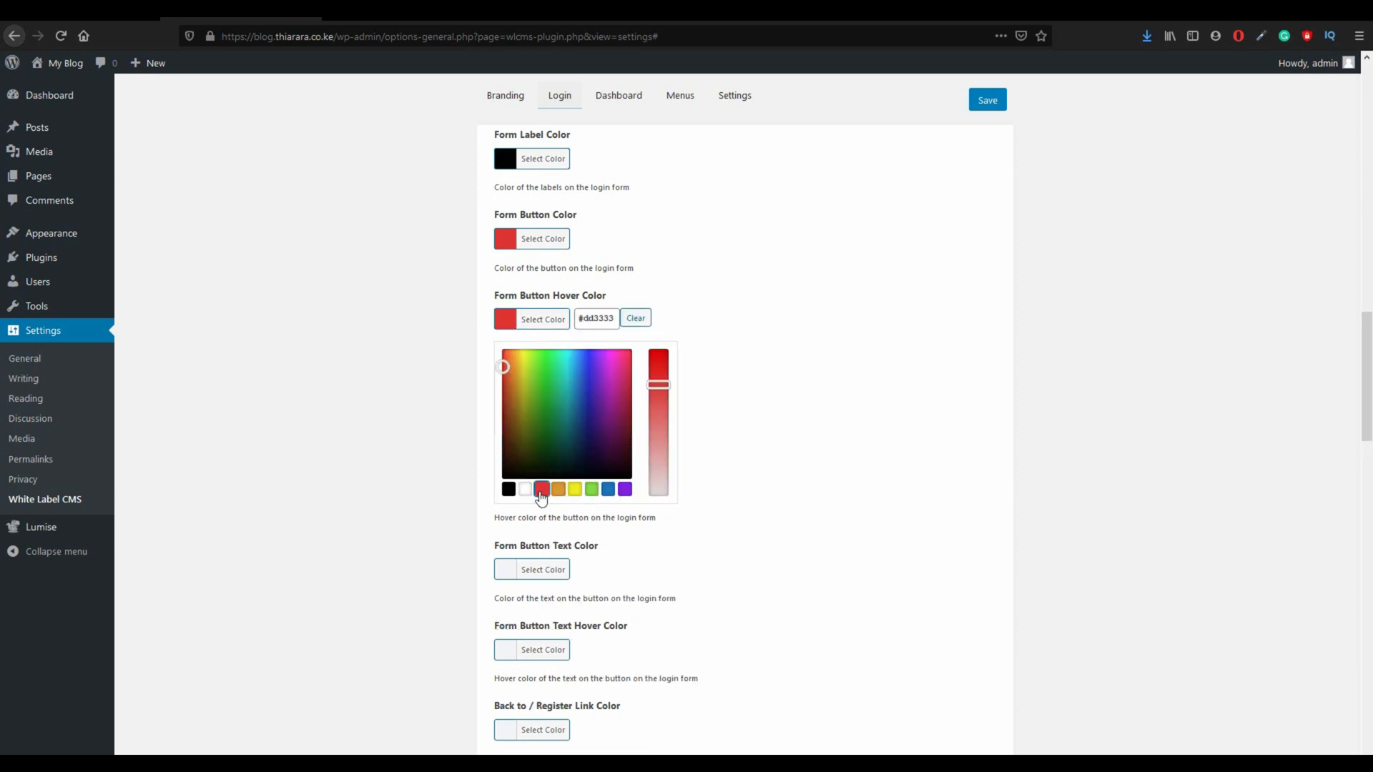
click(737, 479)
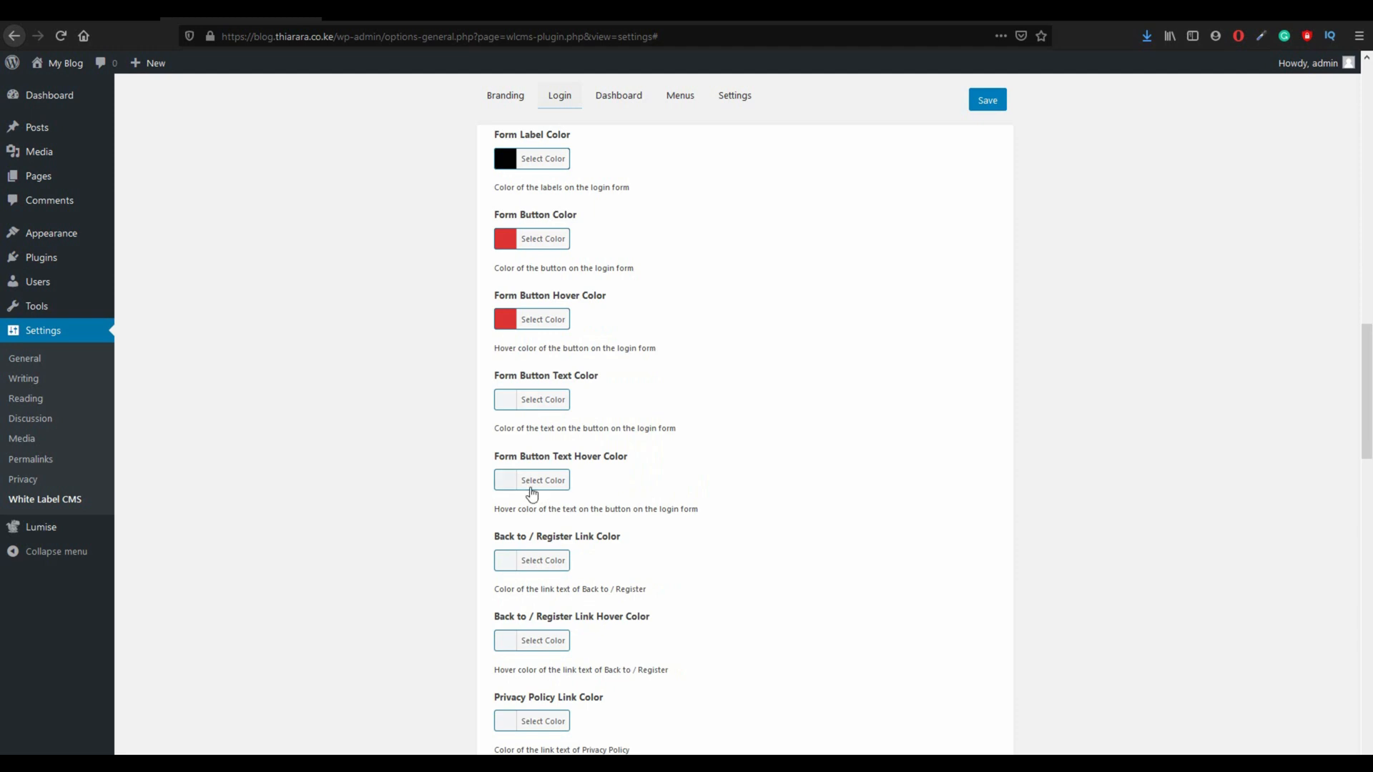
Step: Set the Back to / Register link color to white #ffffff and save the login settings
scroll(530, 490, down, 2)
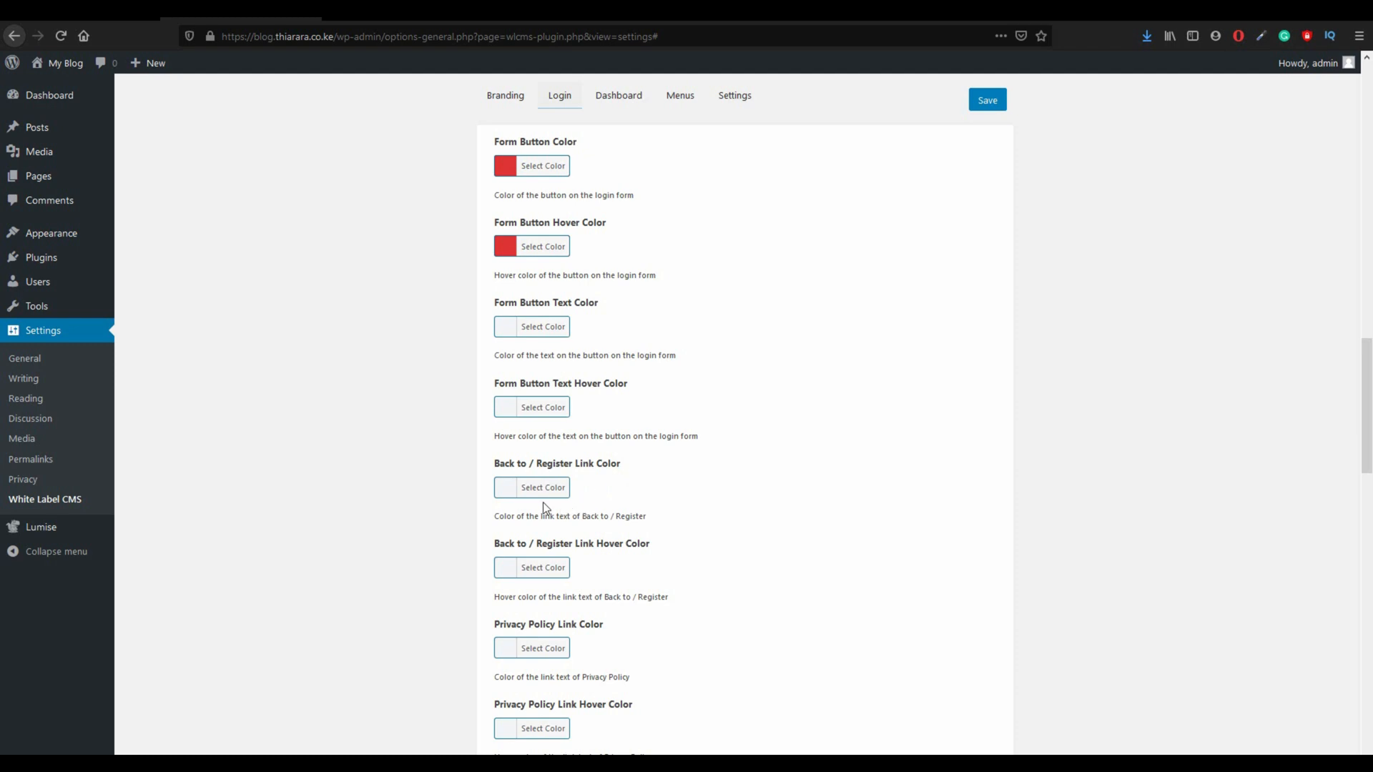
click(503, 493)
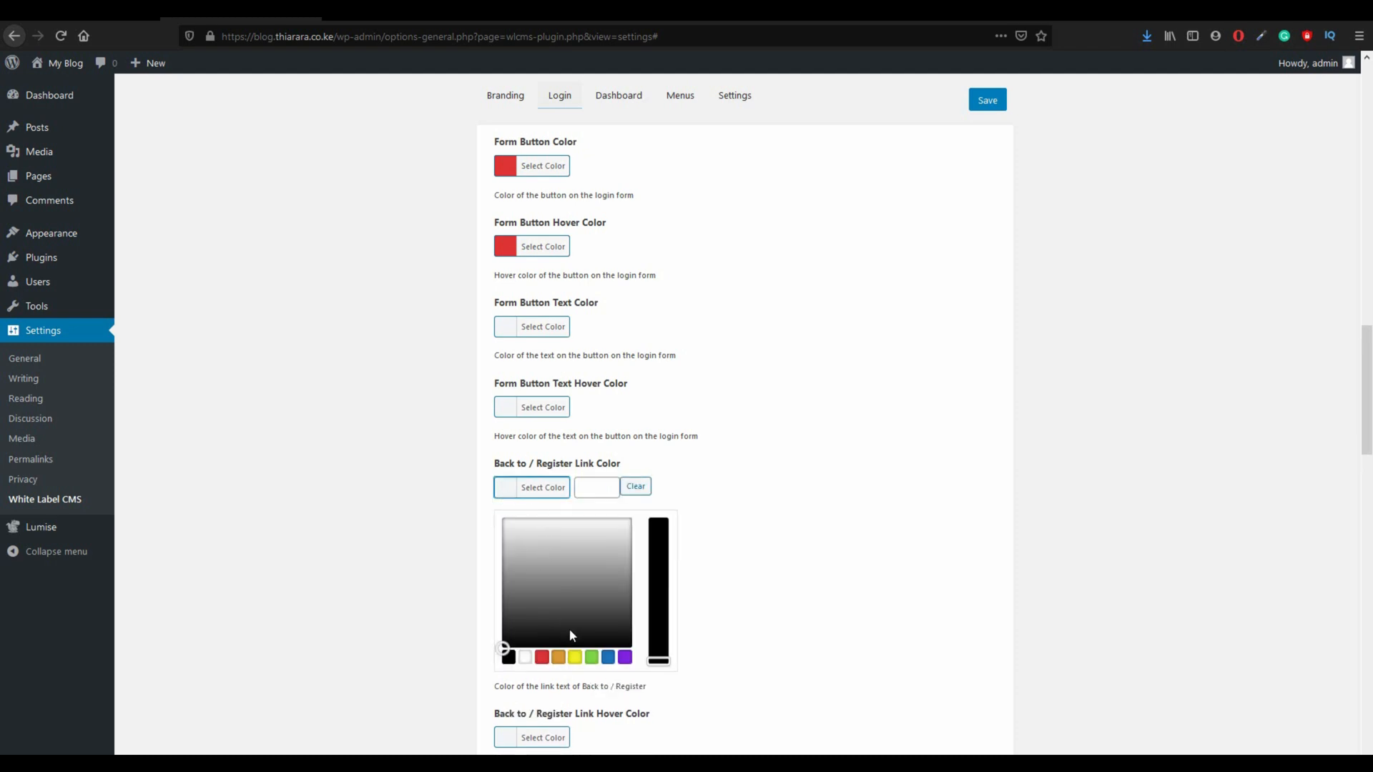
scroll(569, 629, down, 2)
click(525, 511)
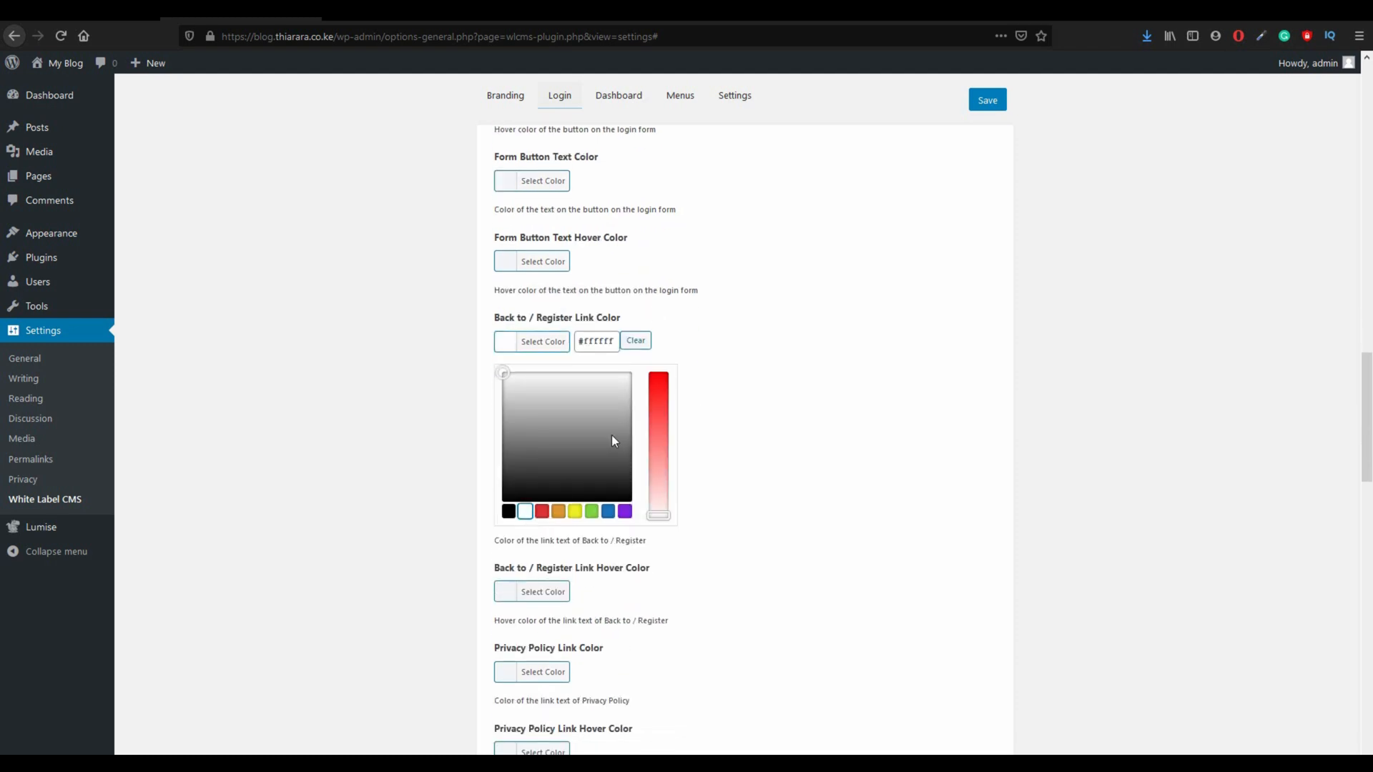
click(986, 101)
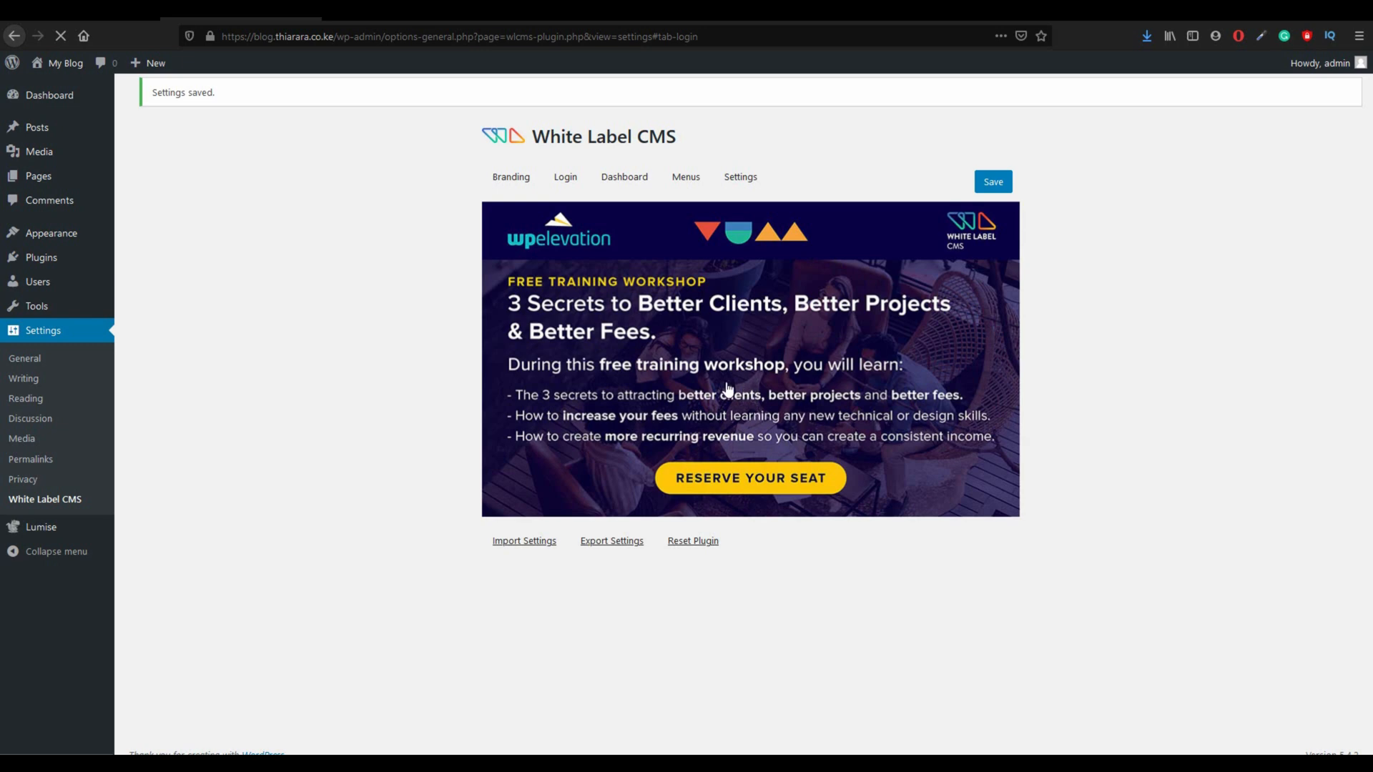
Step: Open the live preview of the login page, check the color of the lost password link and close the preview
scroll(686, 372, down, 12)
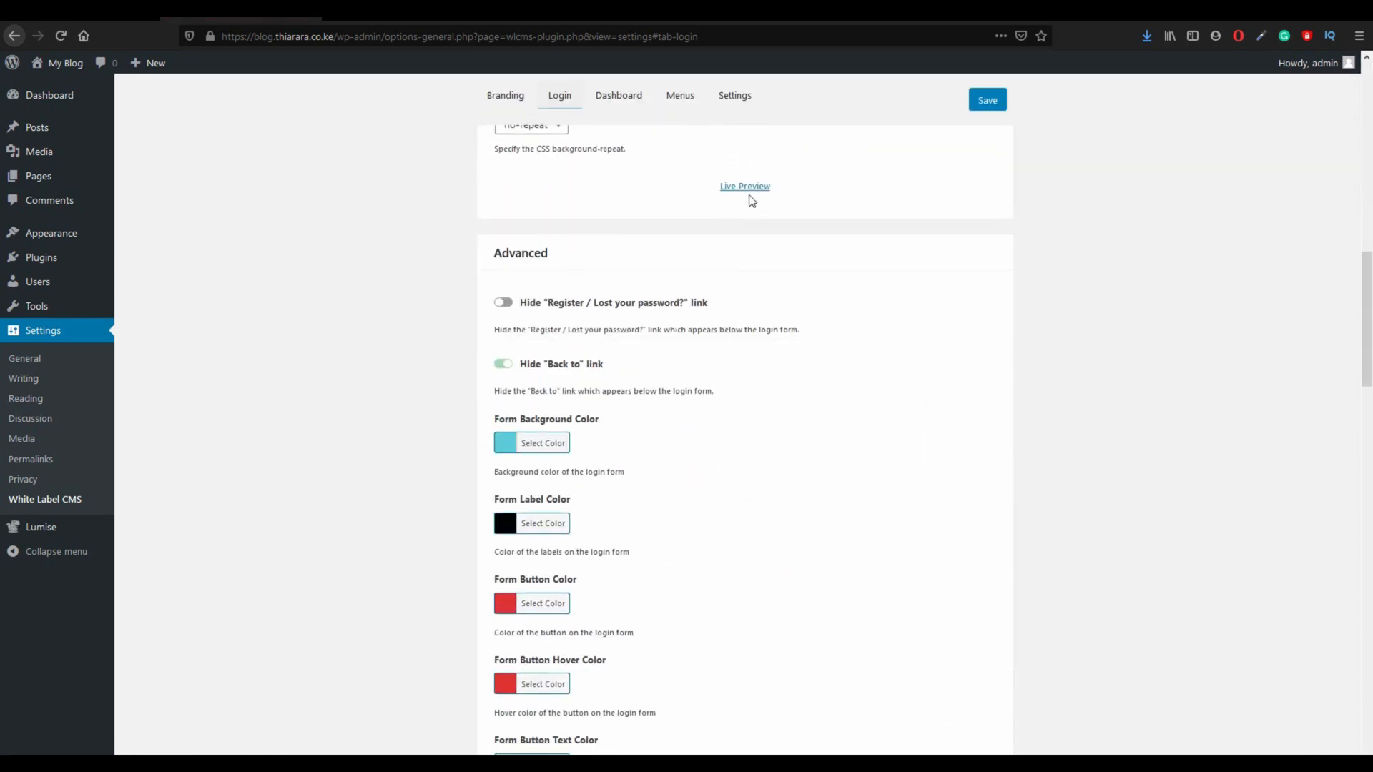
click(748, 192)
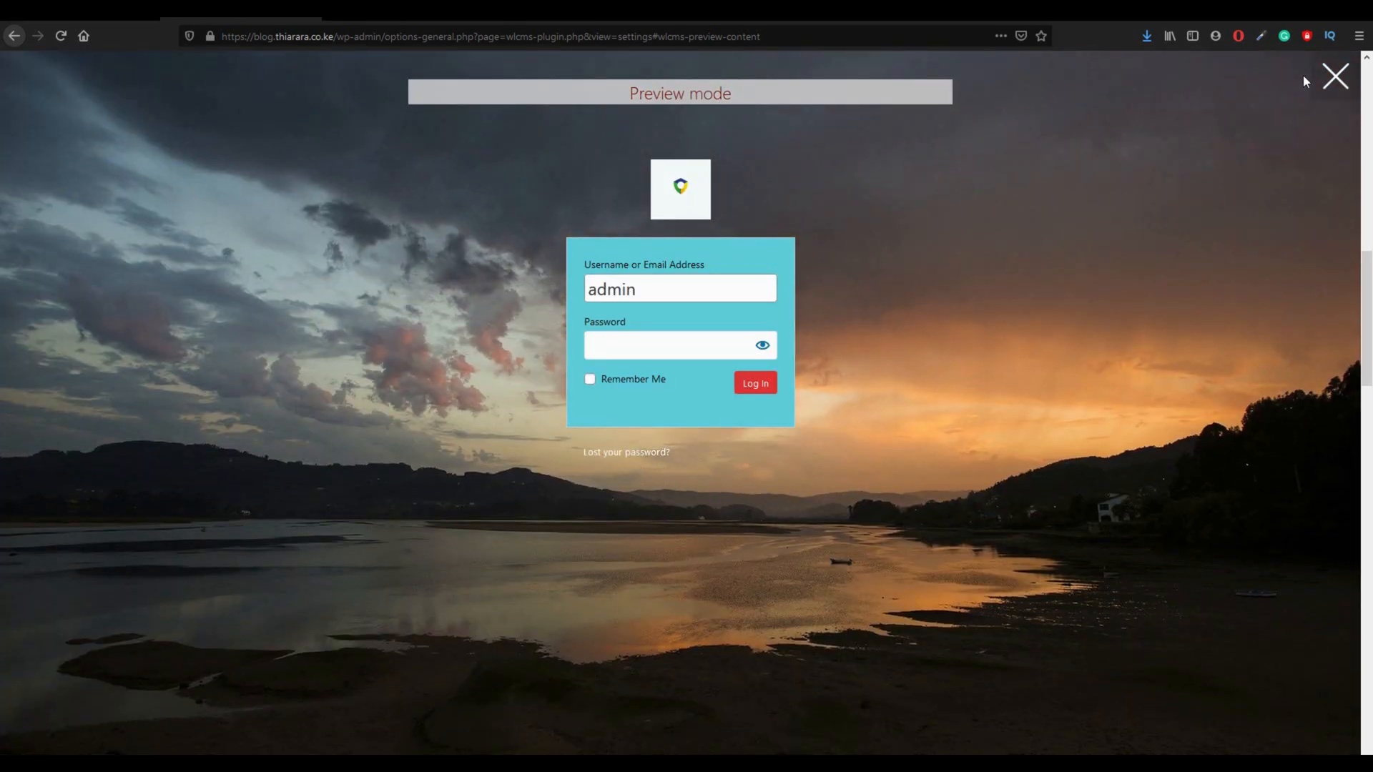
click(1334, 76)
Step: Set the Back to / Register link hover color to red and save the login settings
scroll(715, 308, down, 10)
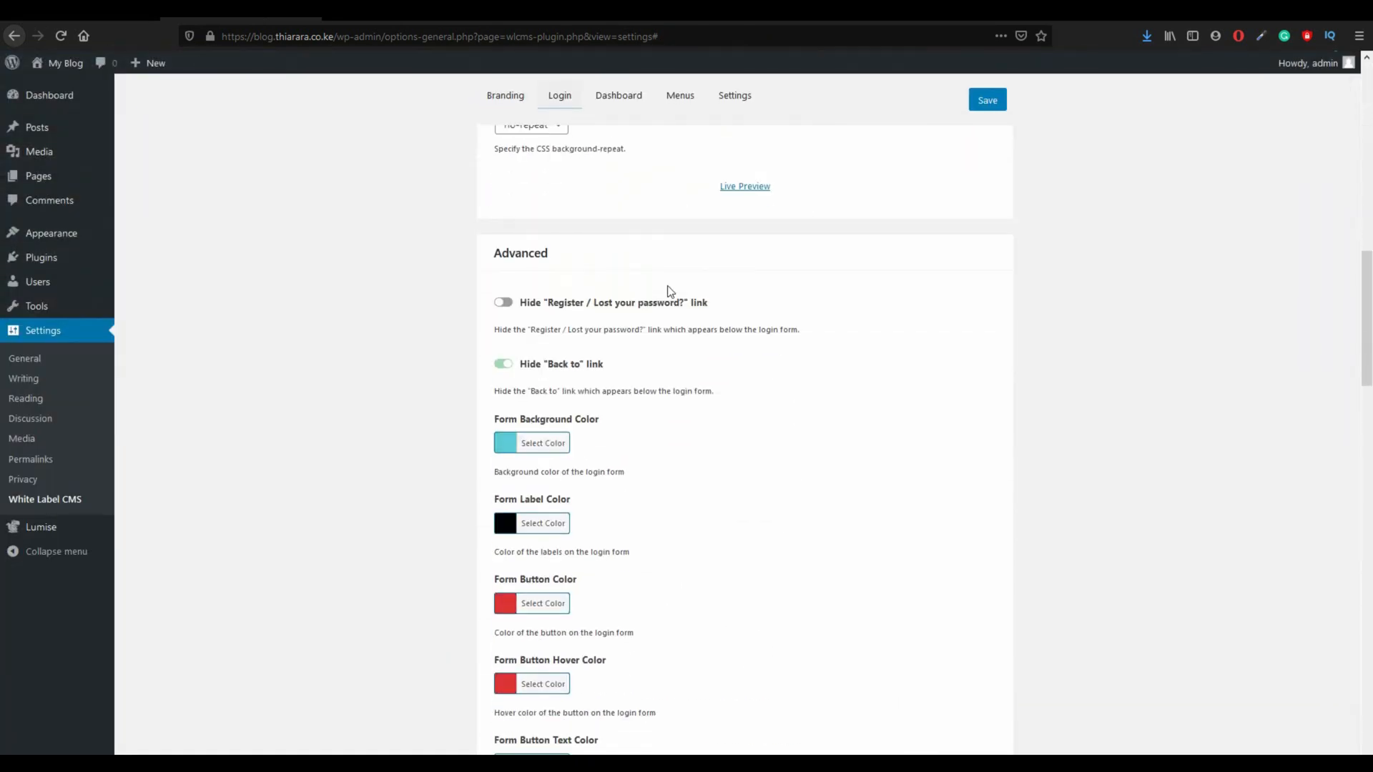
scroll(646, 297, down, 9)
scroll(616, 294, up, 2)
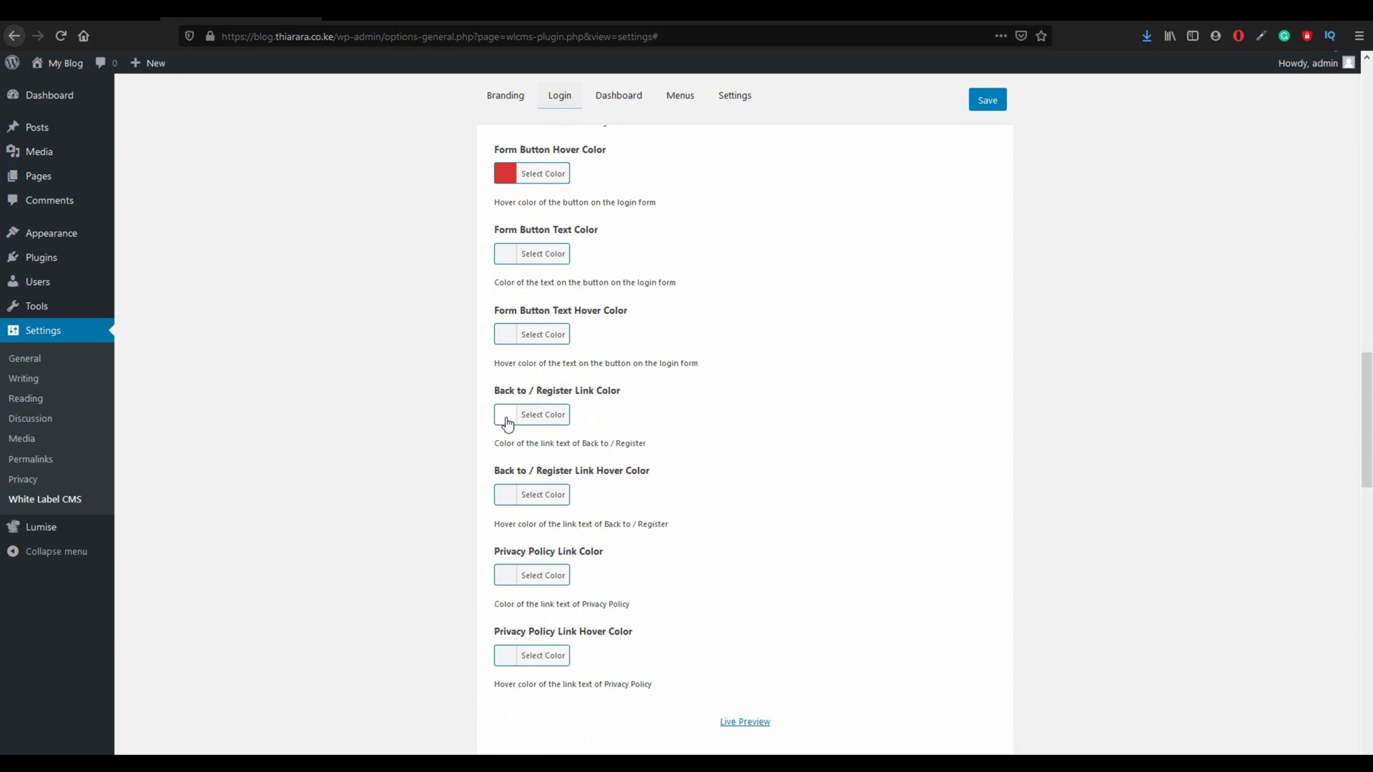
click(519, 494)
scroll(529, 525, down, 3)
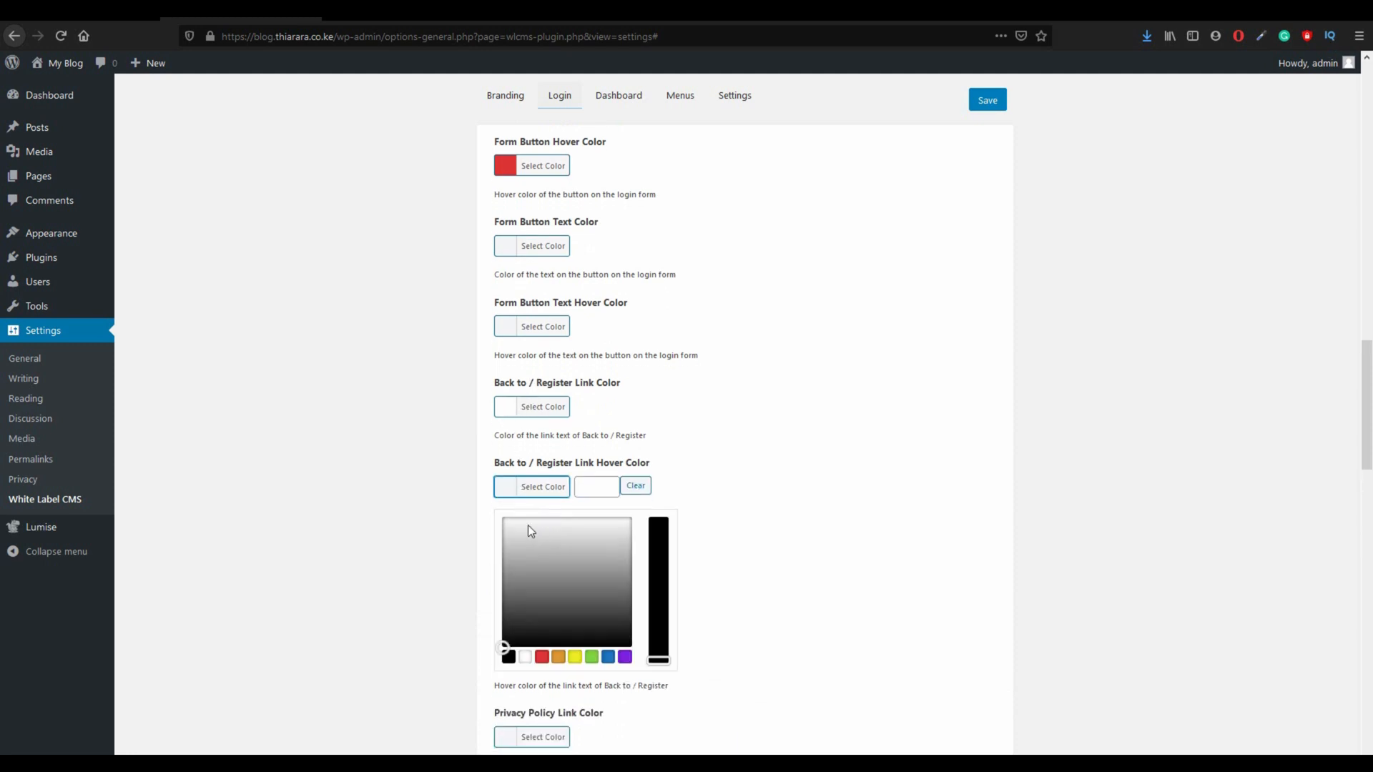
click(542, 520)
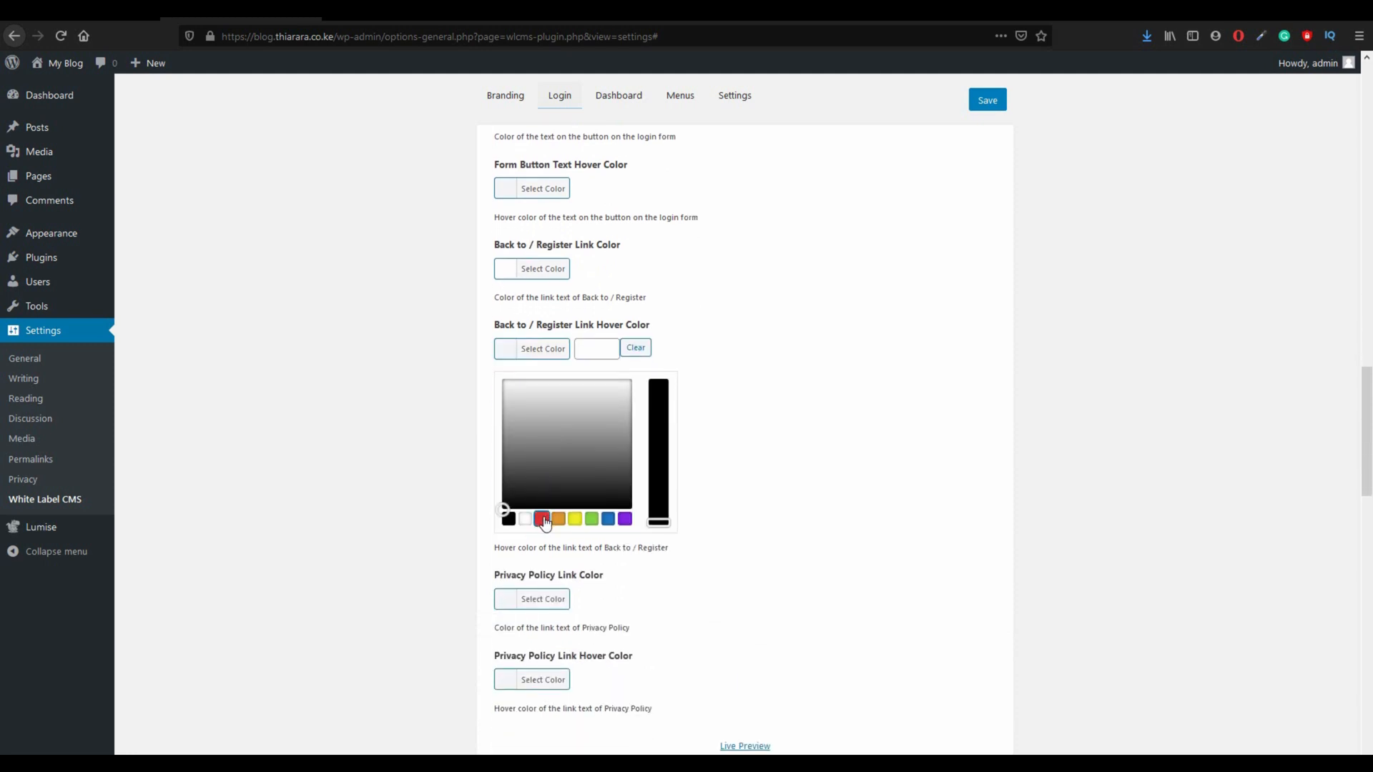
click(997, 101)
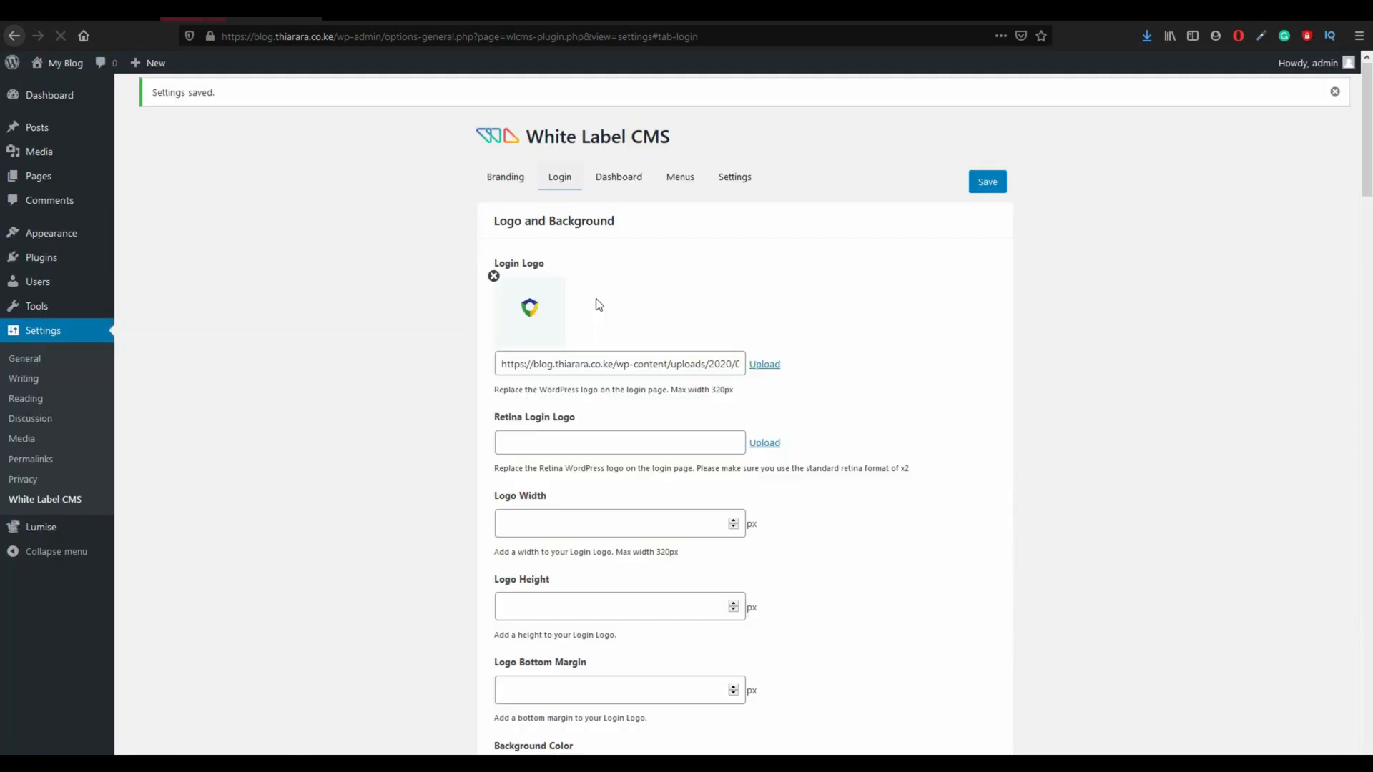
Step: Preview the login page live, check the lost password link's hover color and close the preview
scroll(686, 493, down, 10)
scroll(699, 449, down, 1)
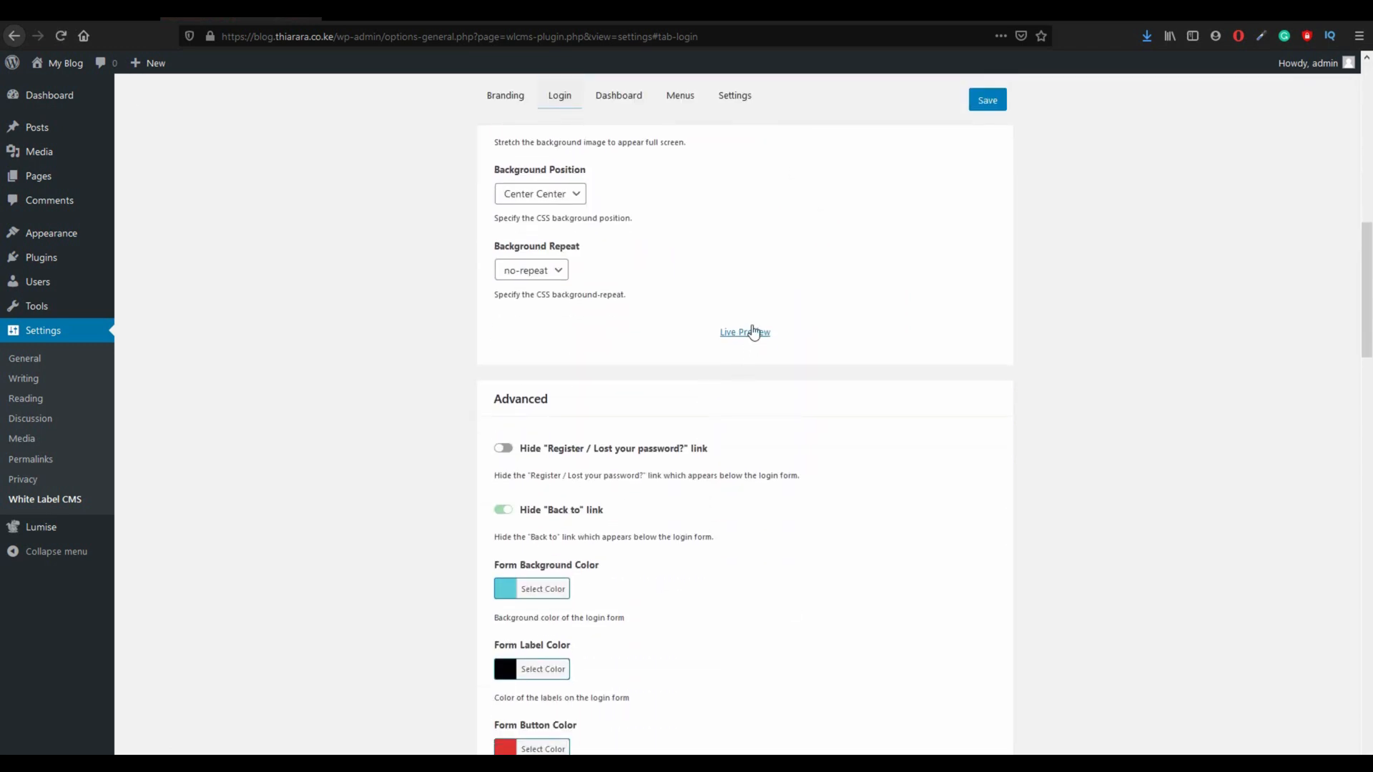
click(751, 333)
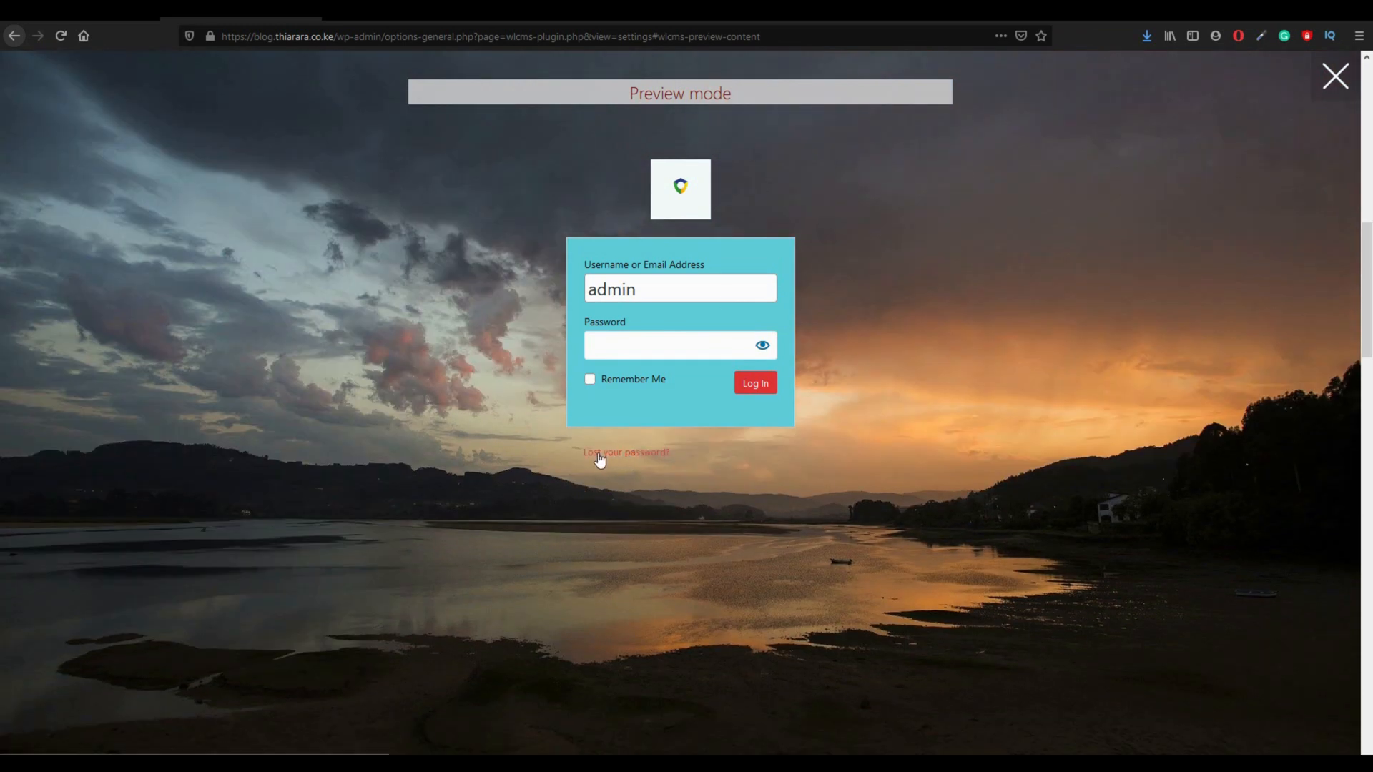
click(1334, 80)
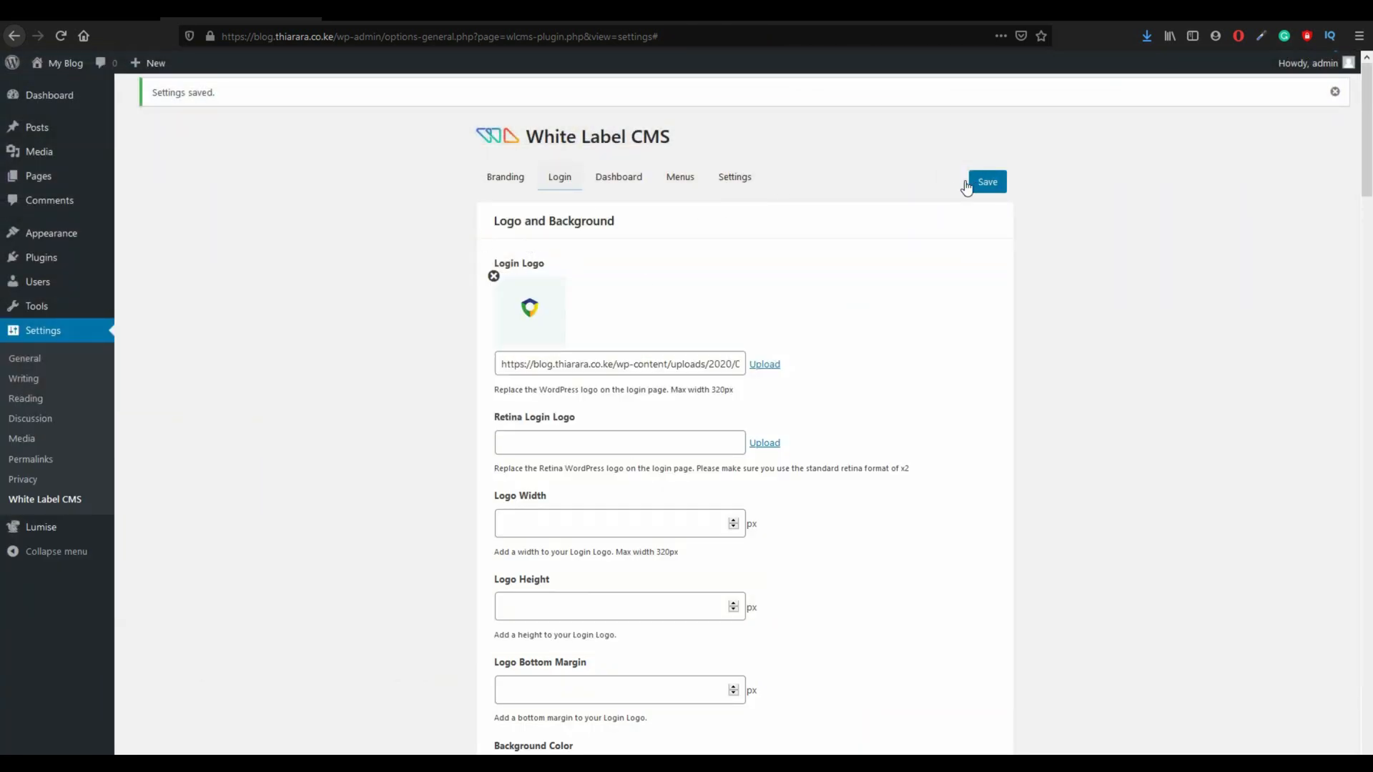
Step: Save the White Label CMS settings, reload the site's actual login page in the other browser window and dismiss the saved login suggestions
click(972, 186)
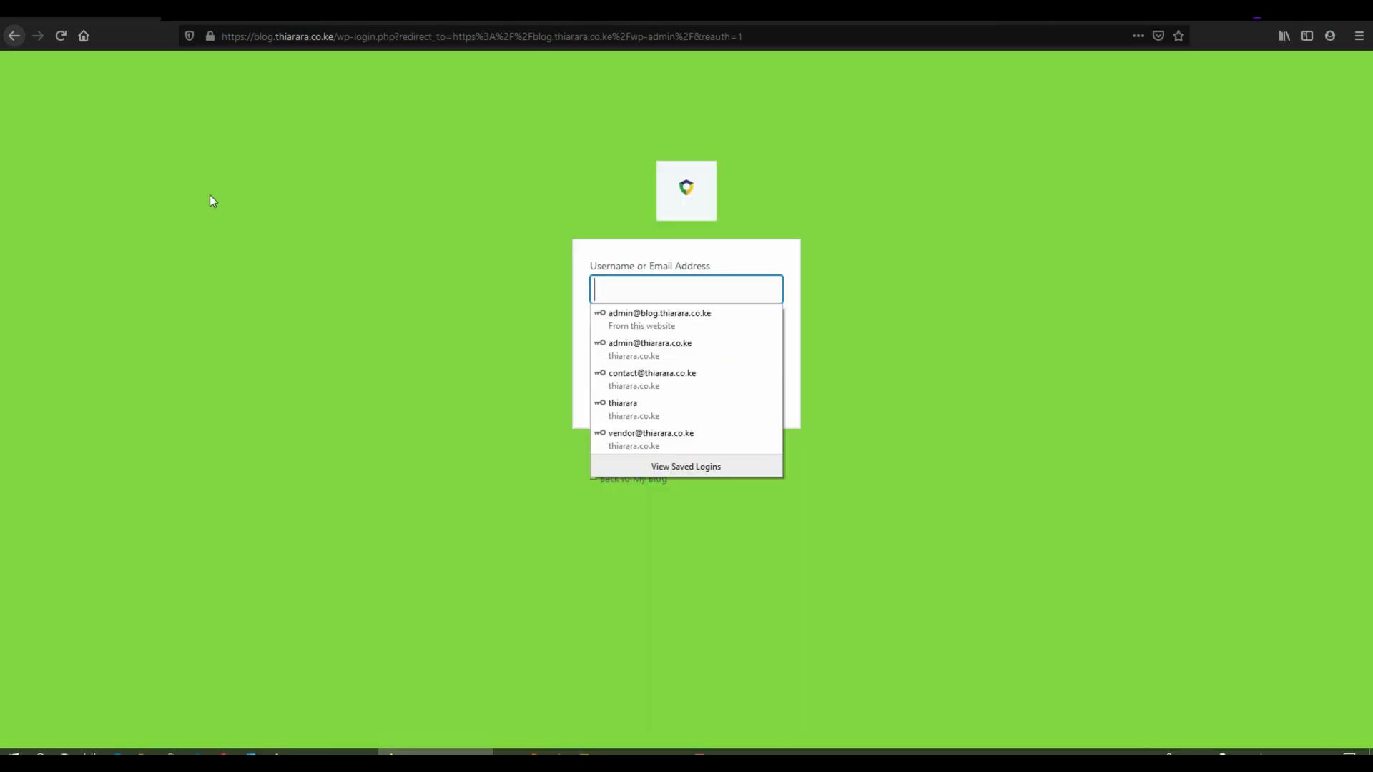
click(57, 37)
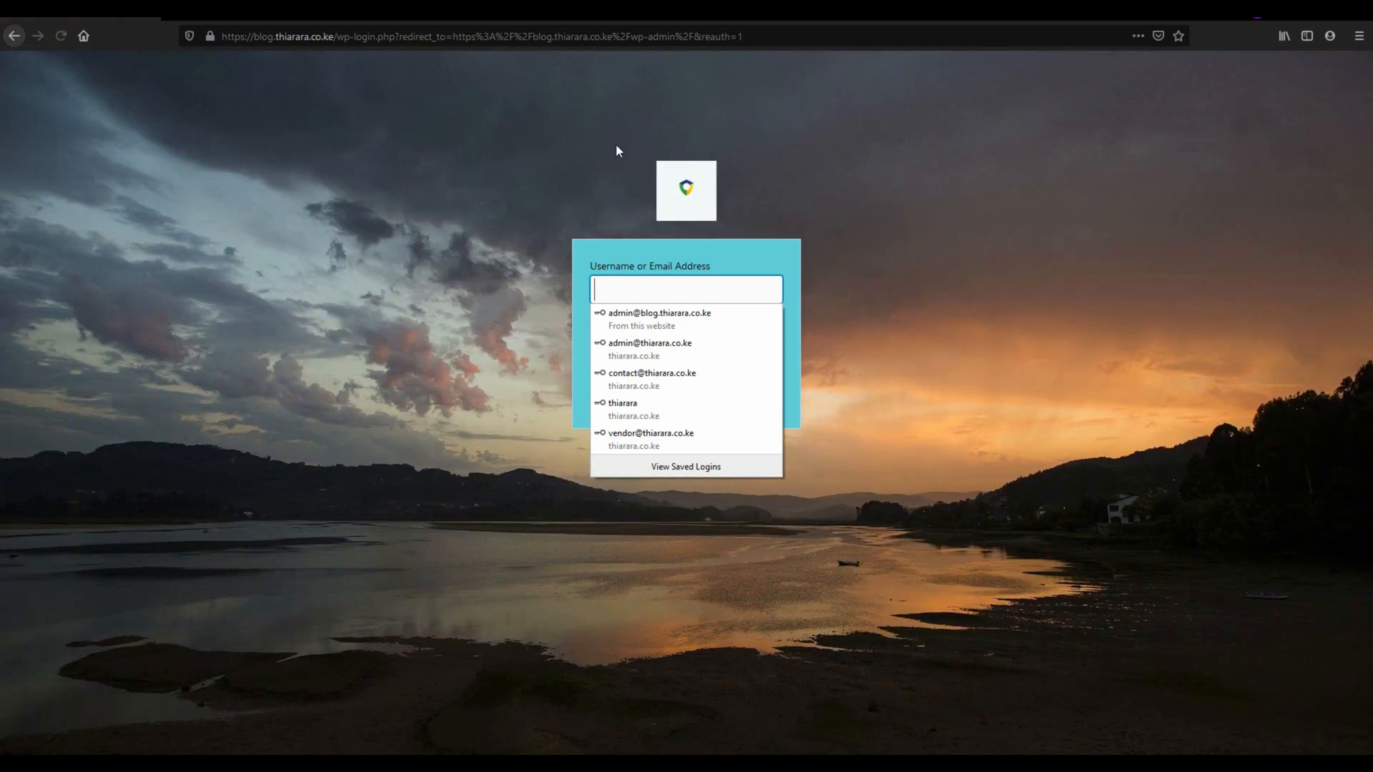
click(904, 274)
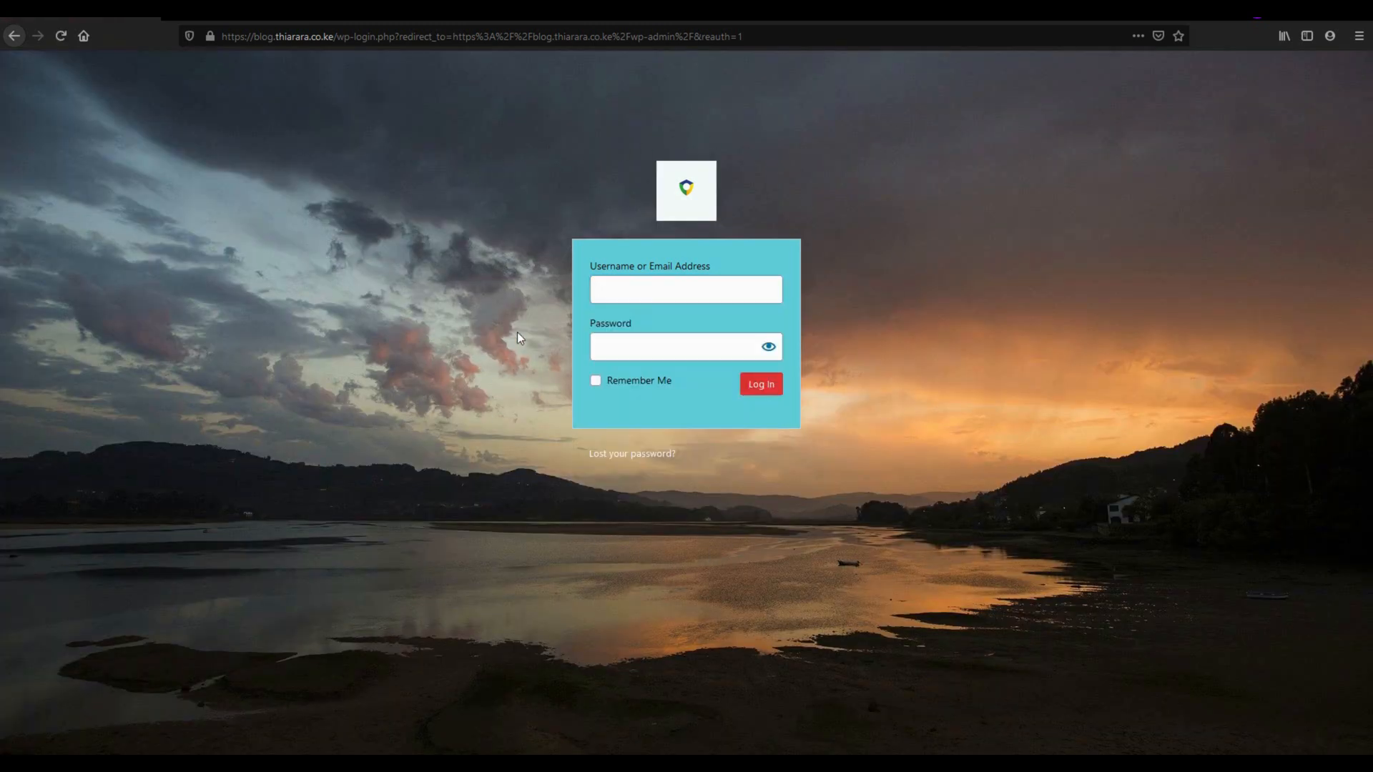